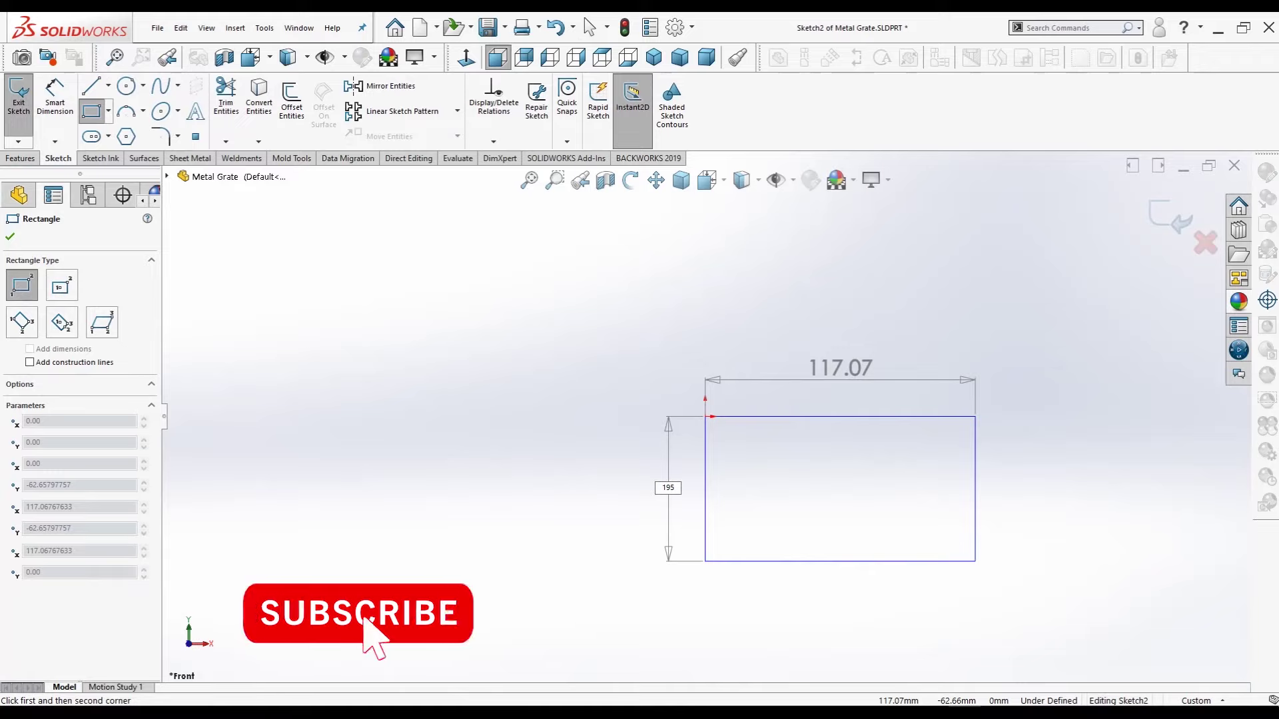
- Finish the rectangle from the origin with a height of 195 mm and a width of 280 mm
key(Tab)
text(28)
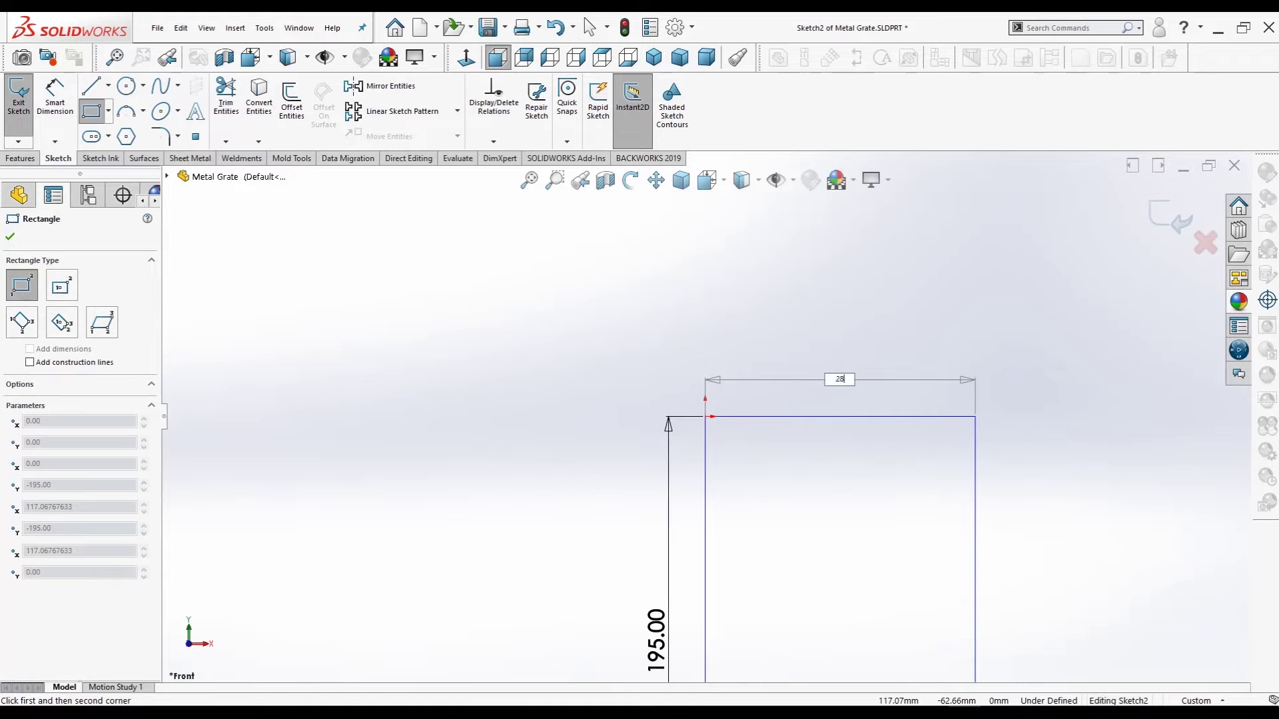
text(0)
key(Return)
key(f)
click(589, 26)
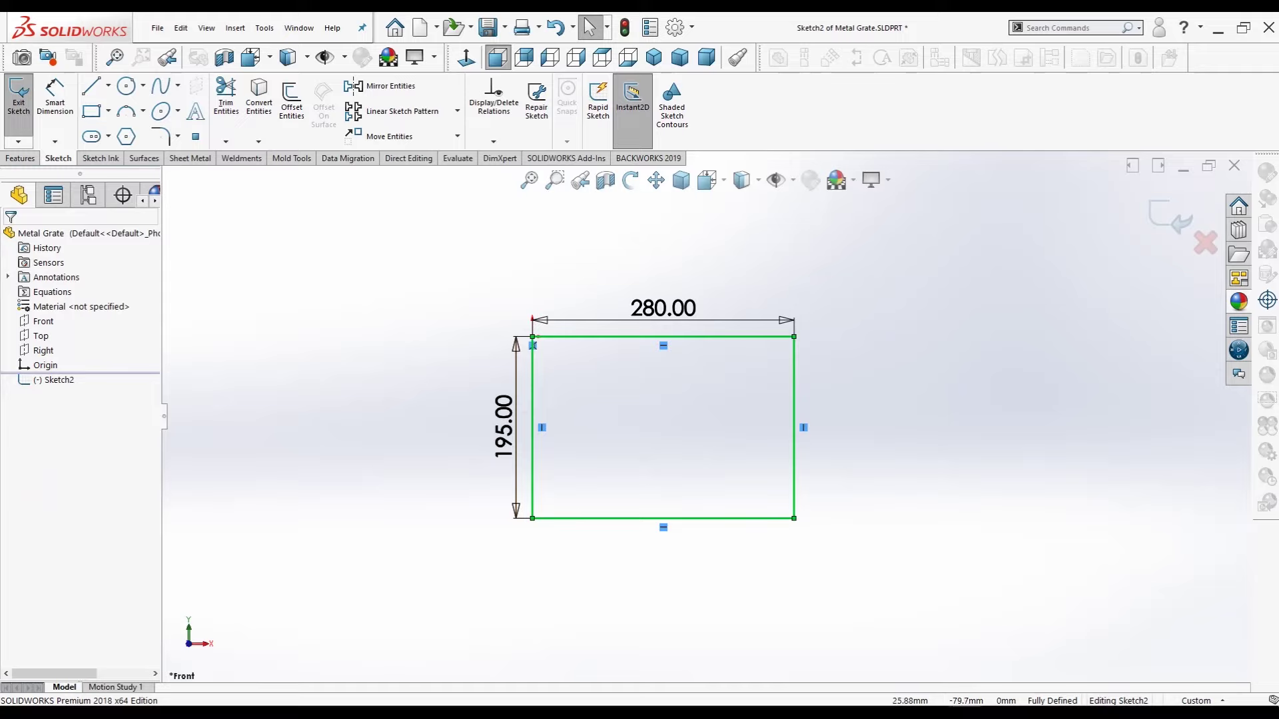
- Extrude the rectangle 5 mm as a blind boss to form the plate
click(20, 158)
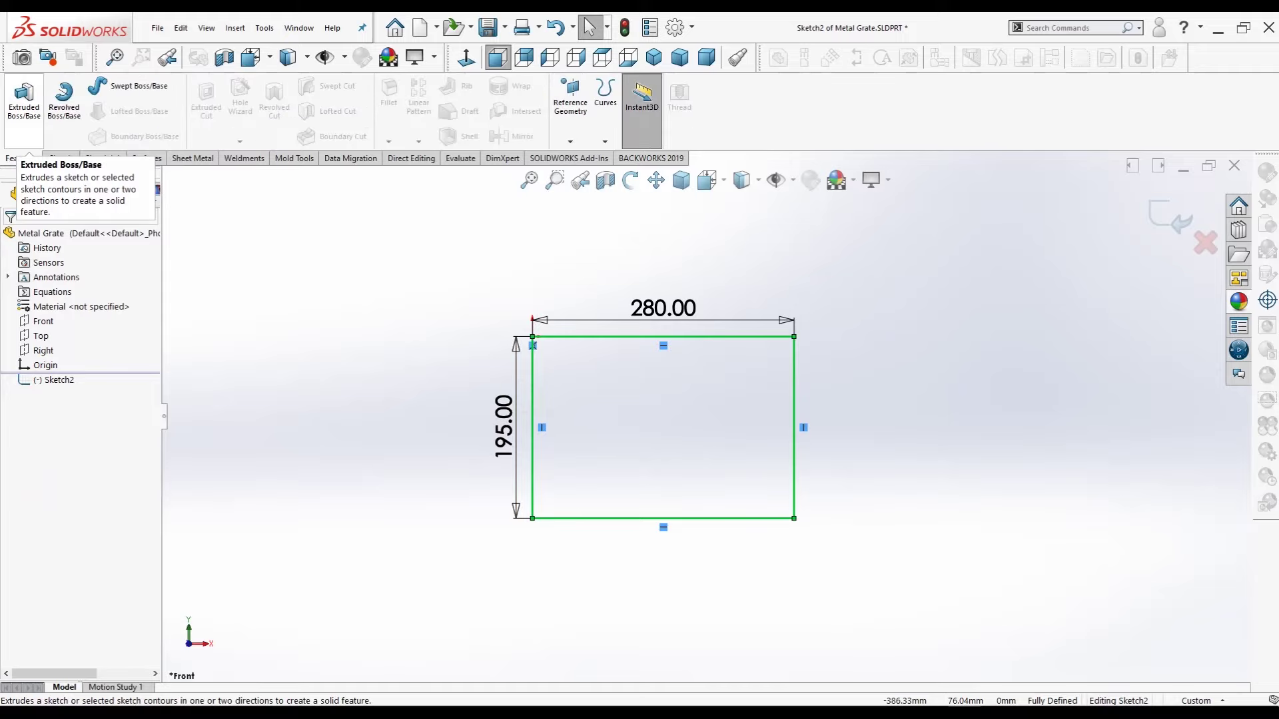
click(24, 100)
text(5)
key(Return)
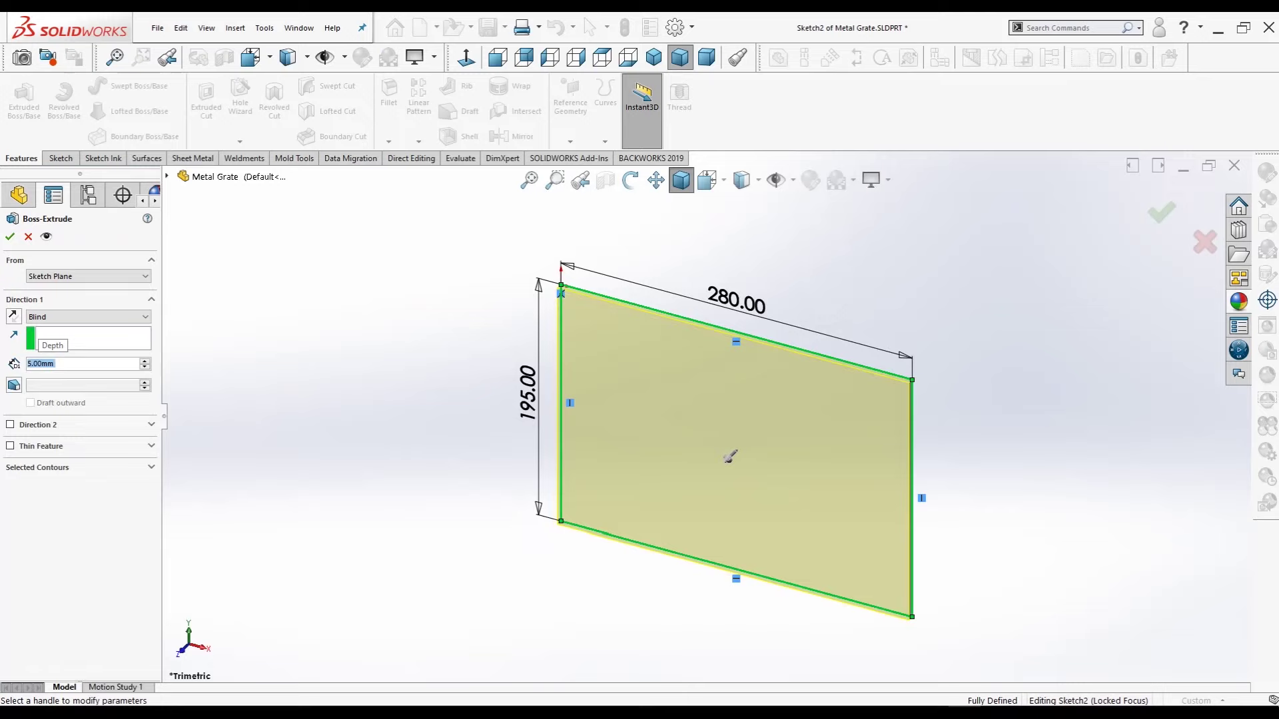
key(Return)
- Start a sketch on the plate's front face and draw a 35 mm vertical line near its upper-left corner
click(655, 383)
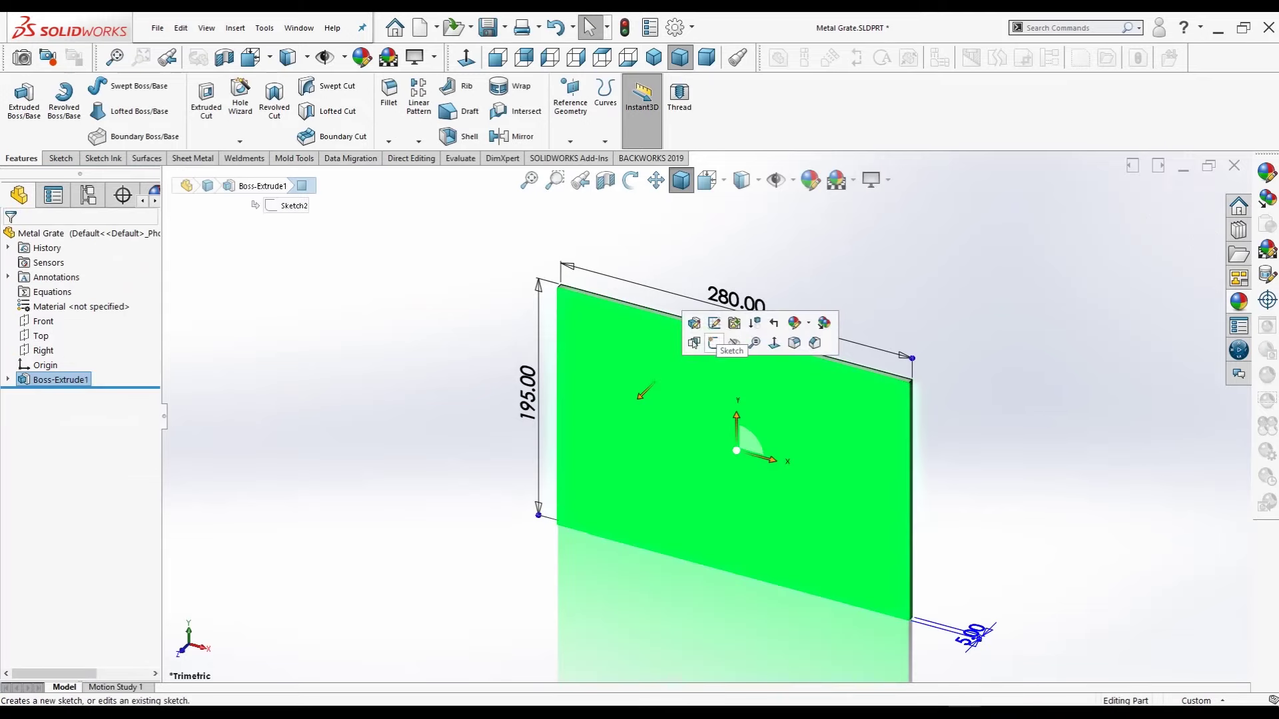
click(715, 342)
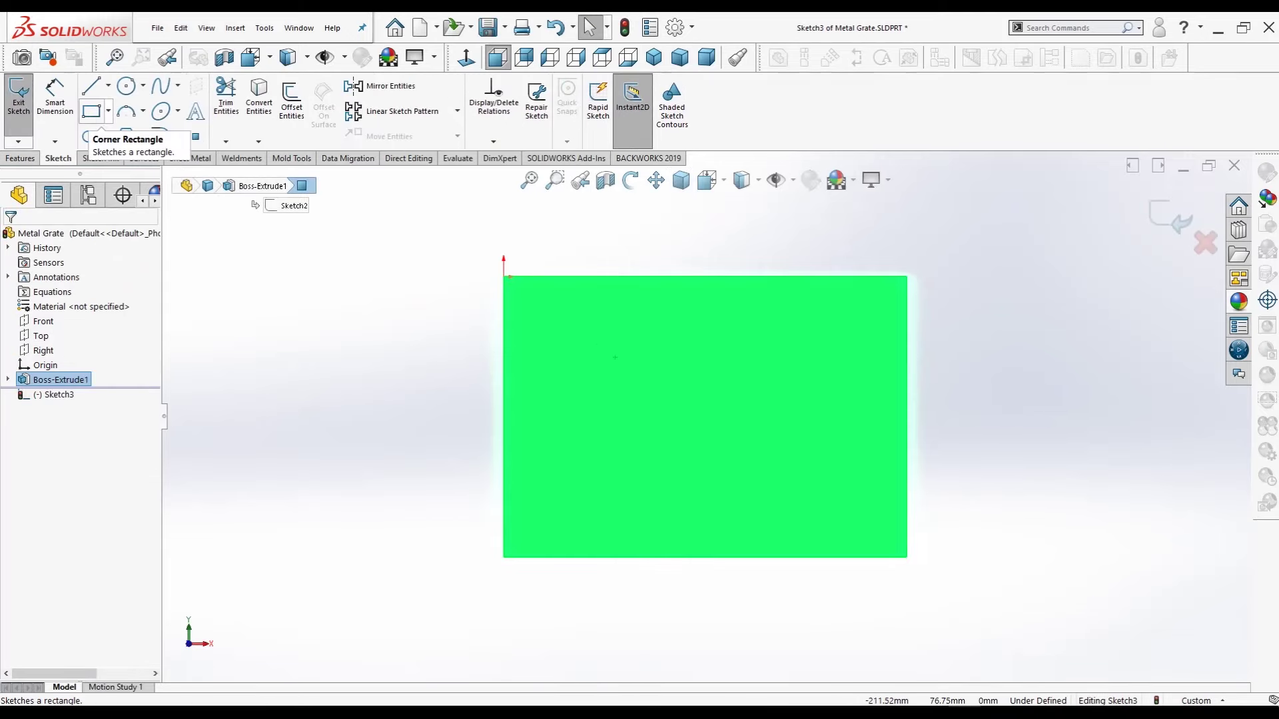
click(92, 85)
click(509, 280)
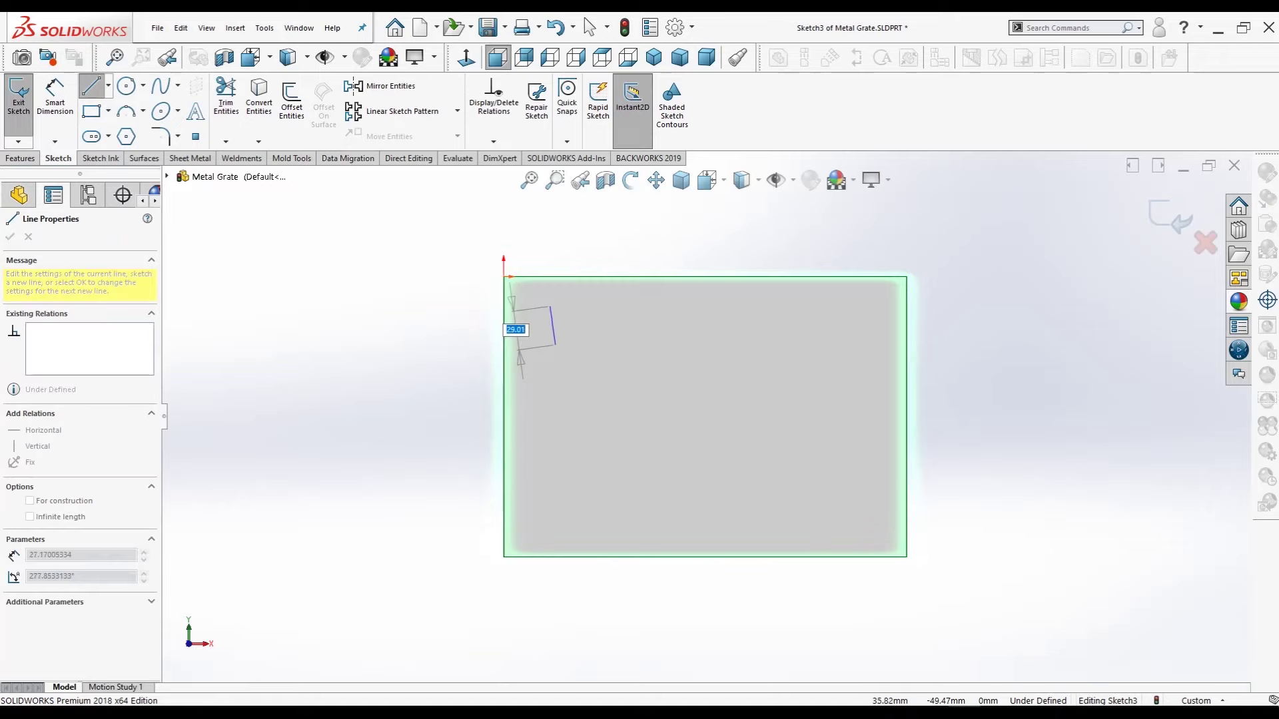
text(5)
key(Return)
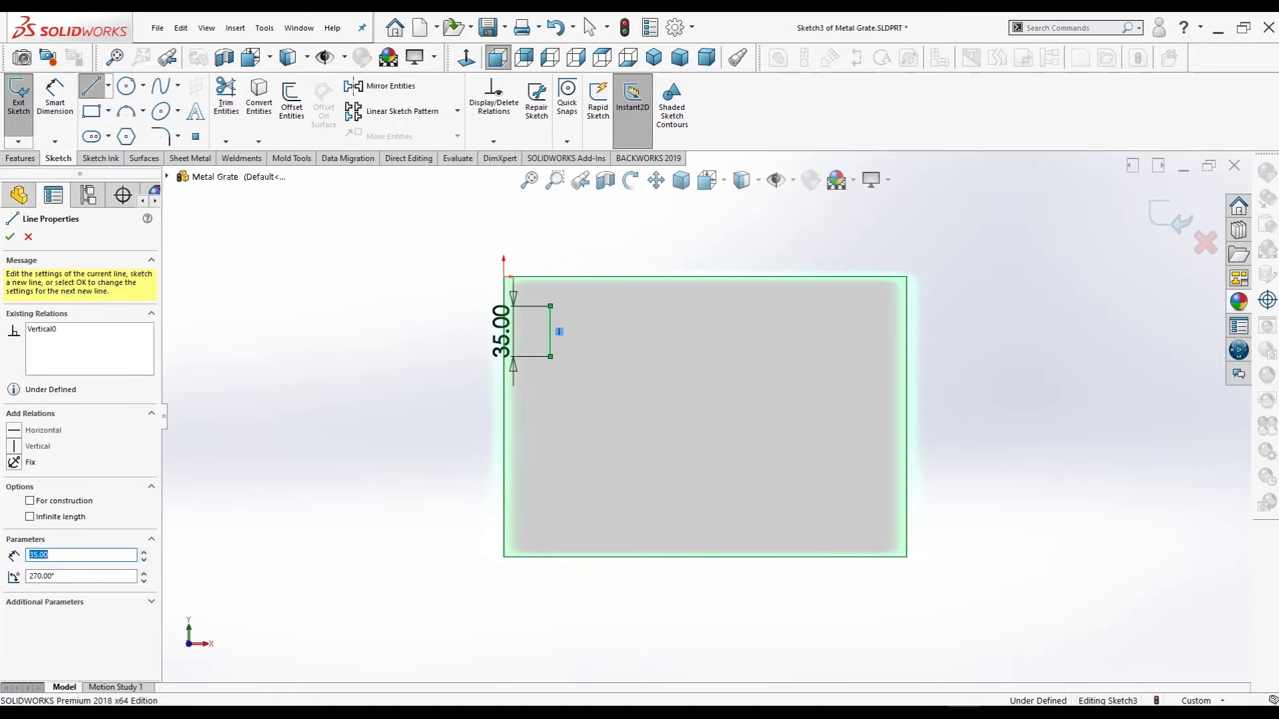
key(Escape)
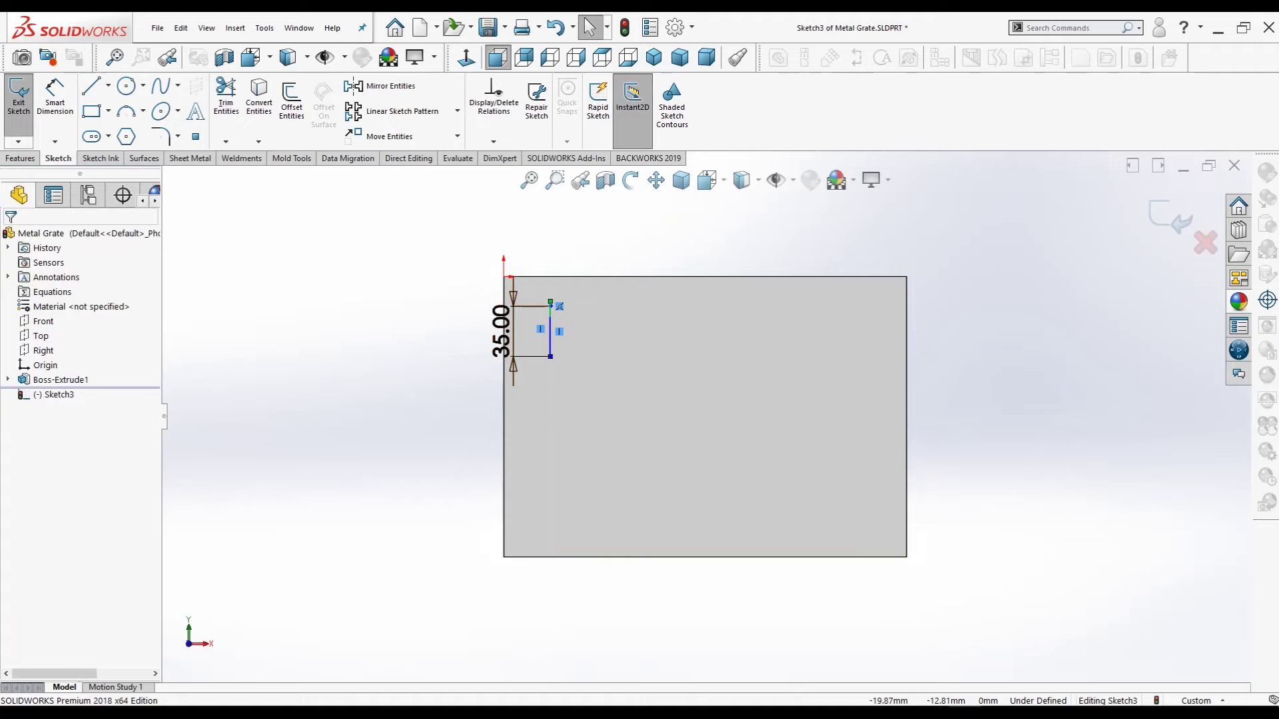
- Draw a 20 mm horizontal line from the vertical line's upper end and add two more lines to close the rectangle
click(550, 331)
key(l)
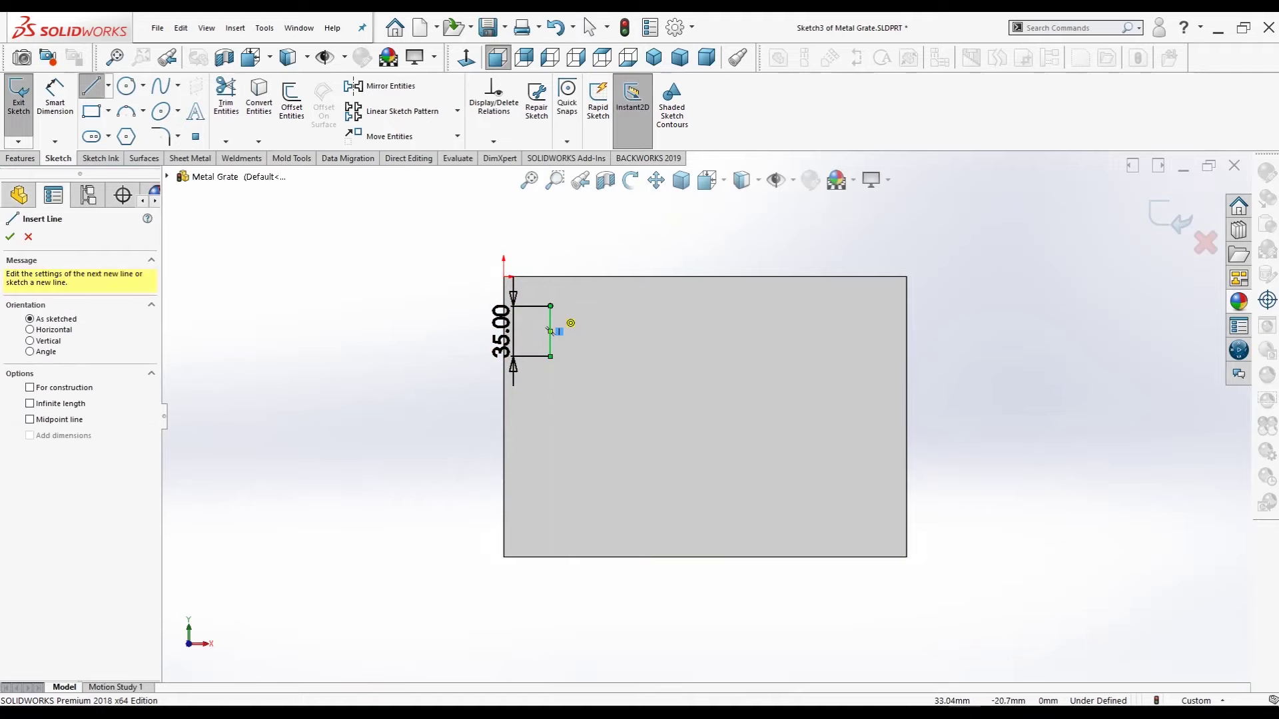
click(550, 307)
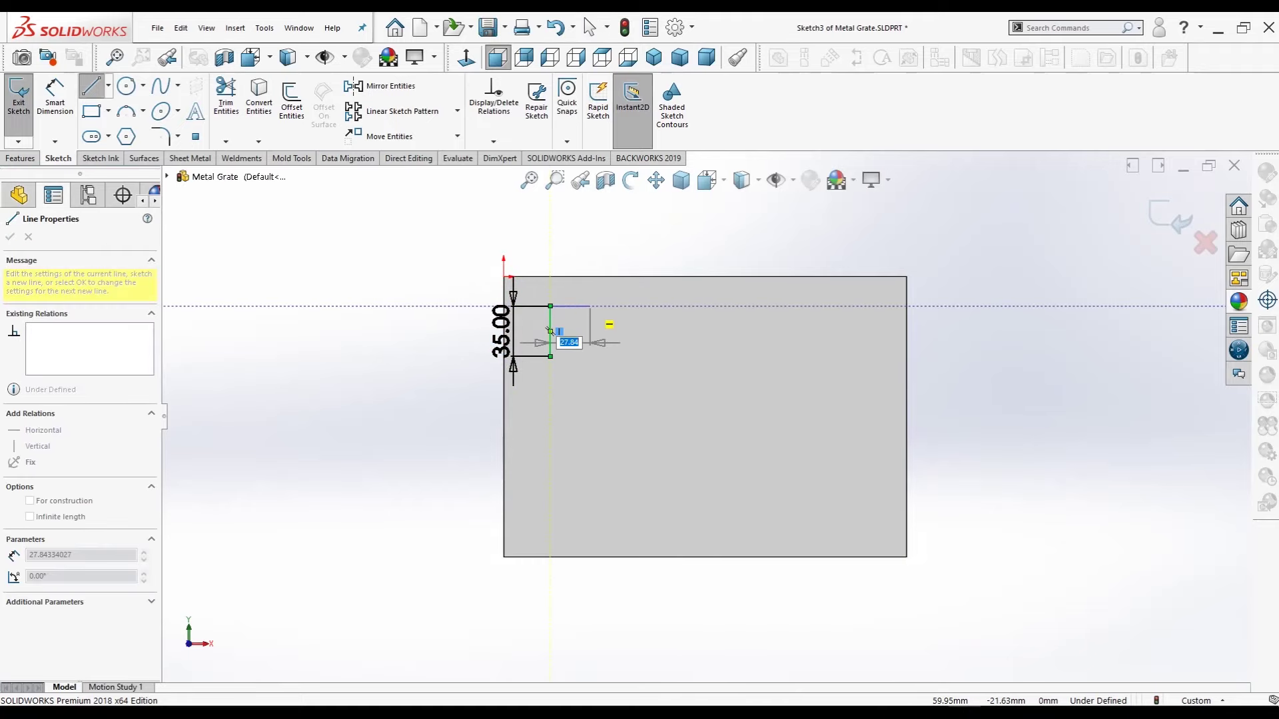
text(20)
key(Return)
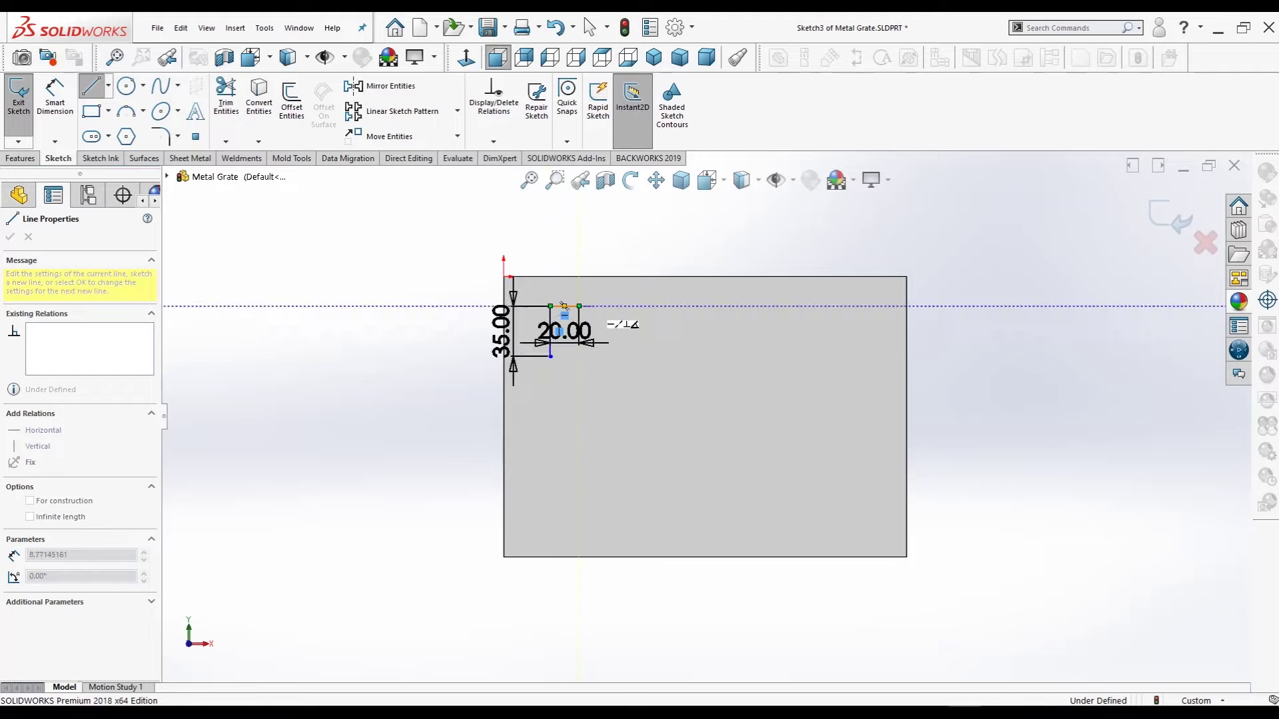
scroll(600, 382, down, 5)
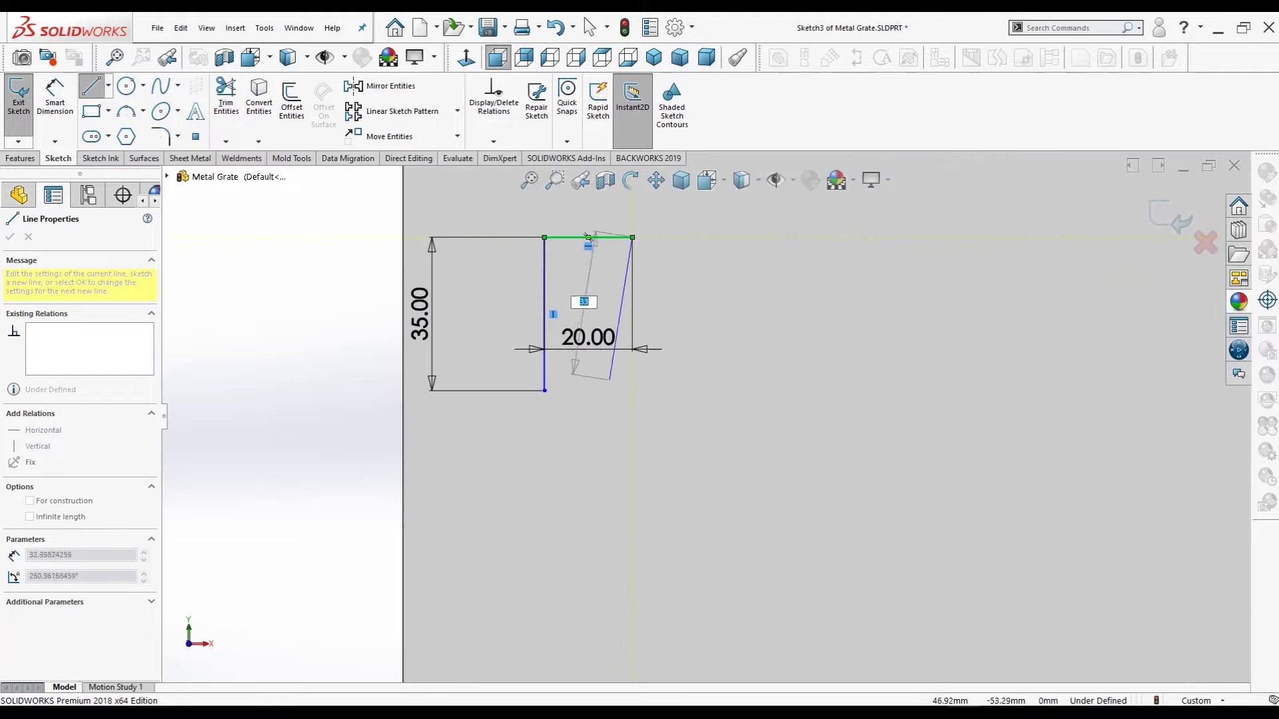
click(632, 391)
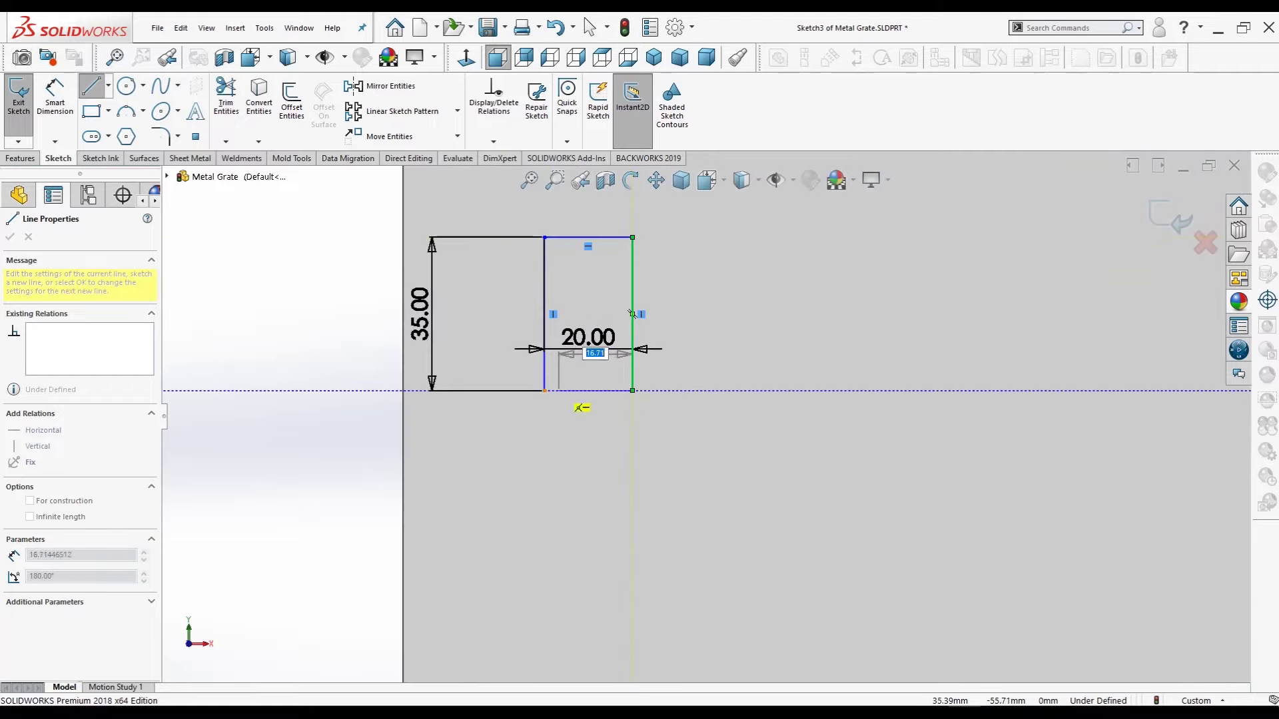
click(544, 390)
key(Escape)
scroll(706, 418, up, 3)
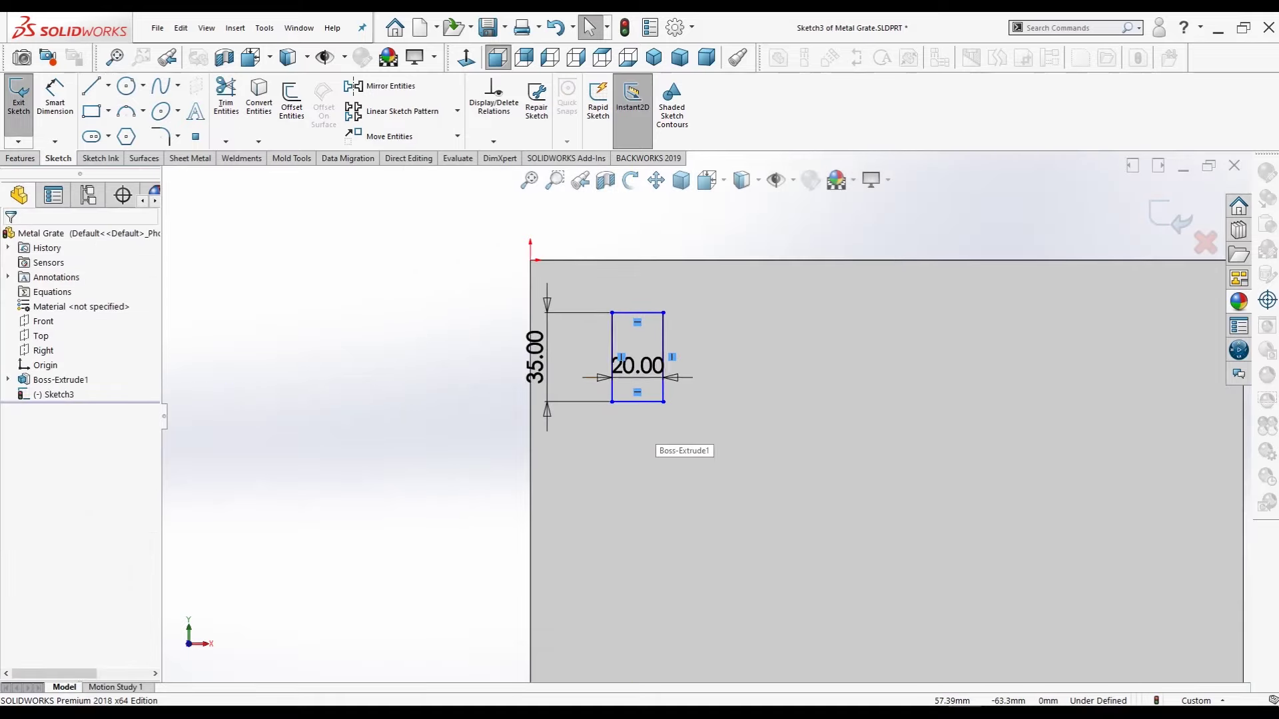
- Dimension the small rectangle's left side at 30 mm from the plate's left edge
click(55, 99)
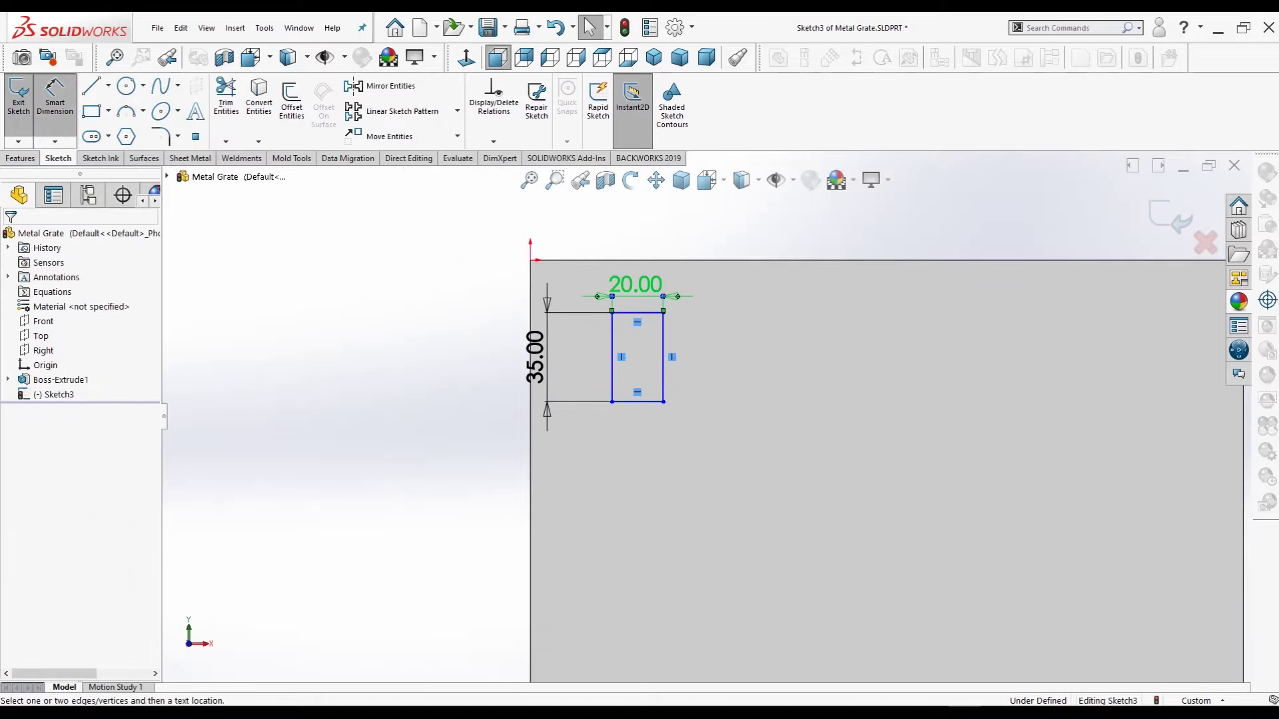
click(663, 359)
click(702, 360)
click(731, 399)
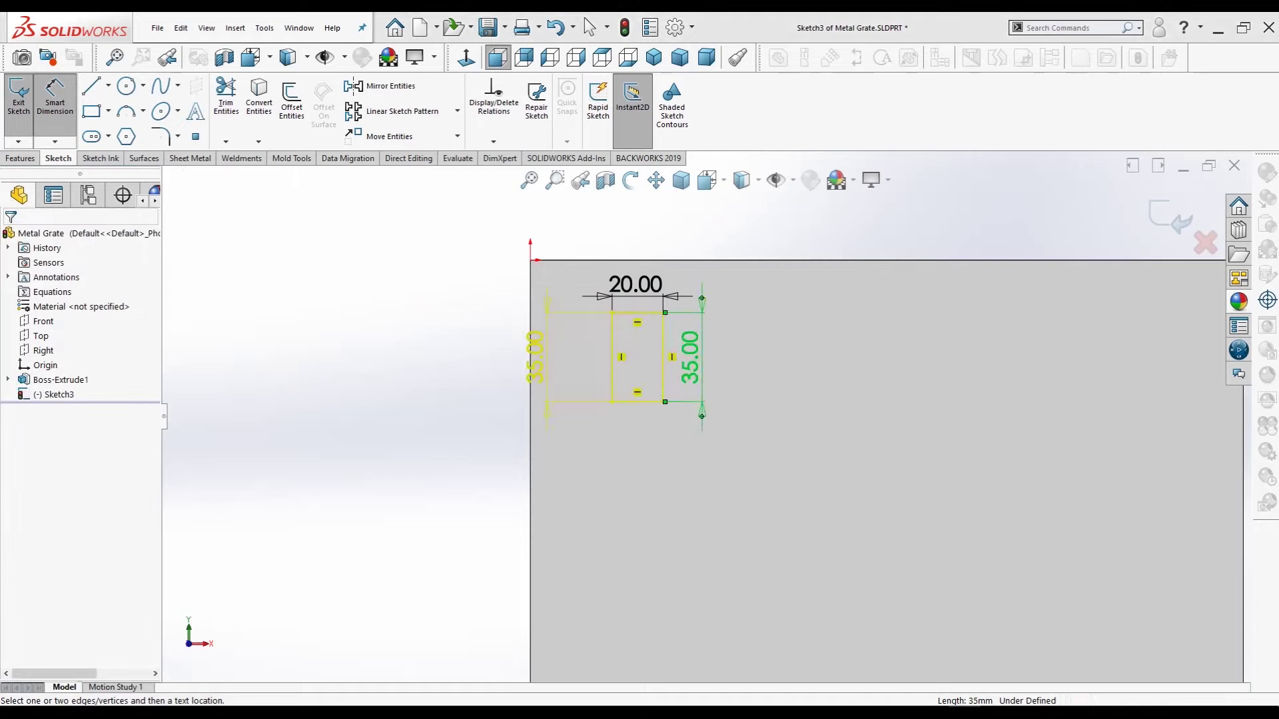
click(612, 313)
click(531, 296)
click(578, 216)
text(30)
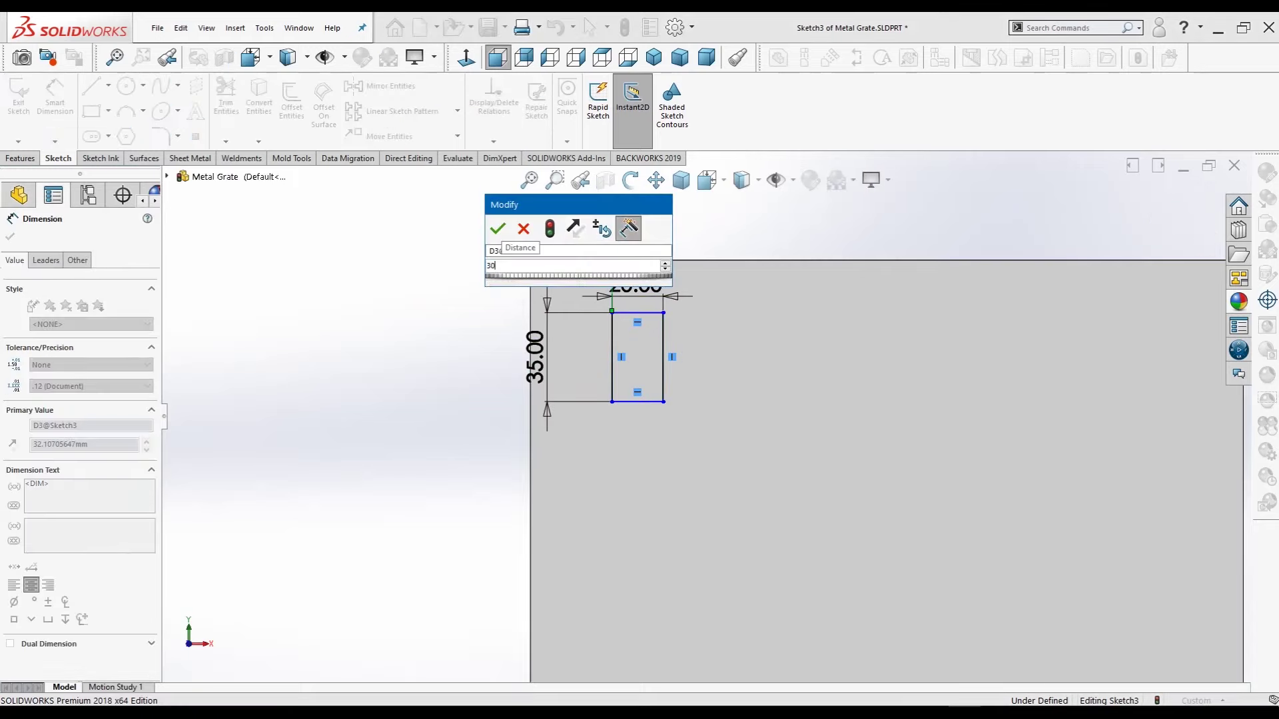
key(Return)
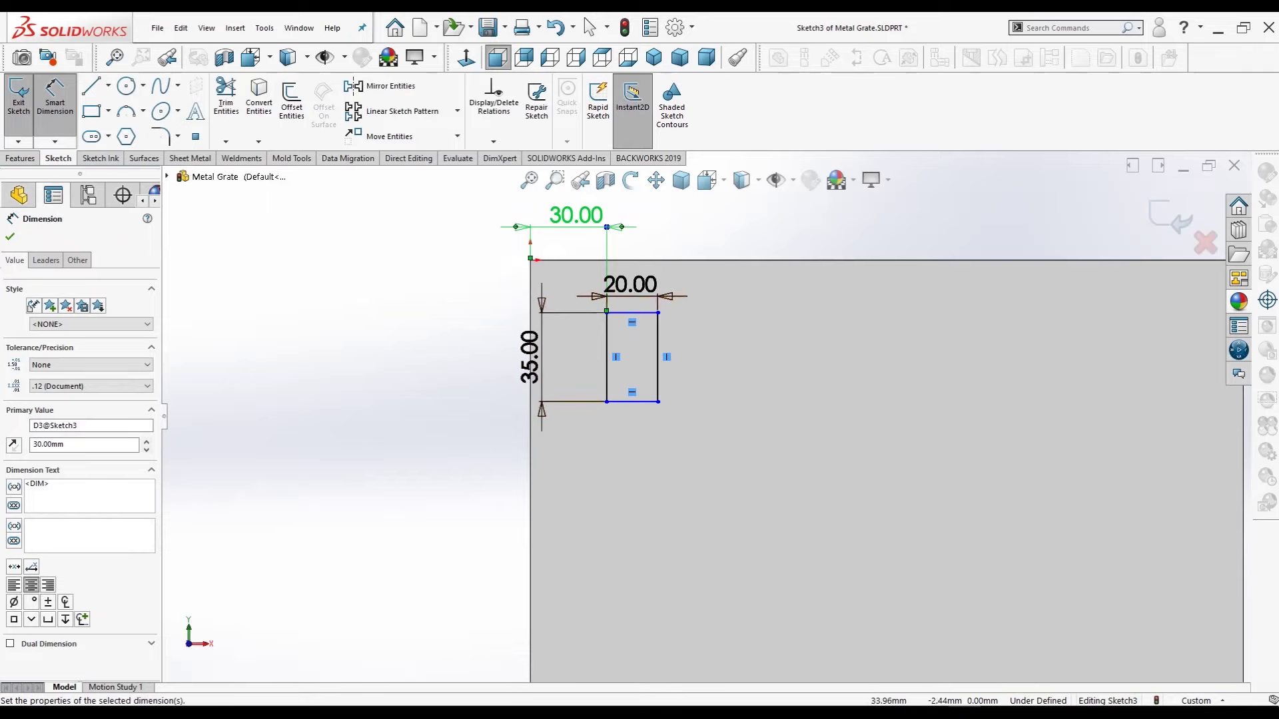
- Dimension the small rectangle's upper side at 30 mm below the plate's upper edge
click(617, 260)
click(630, 313)
click(471, 297)
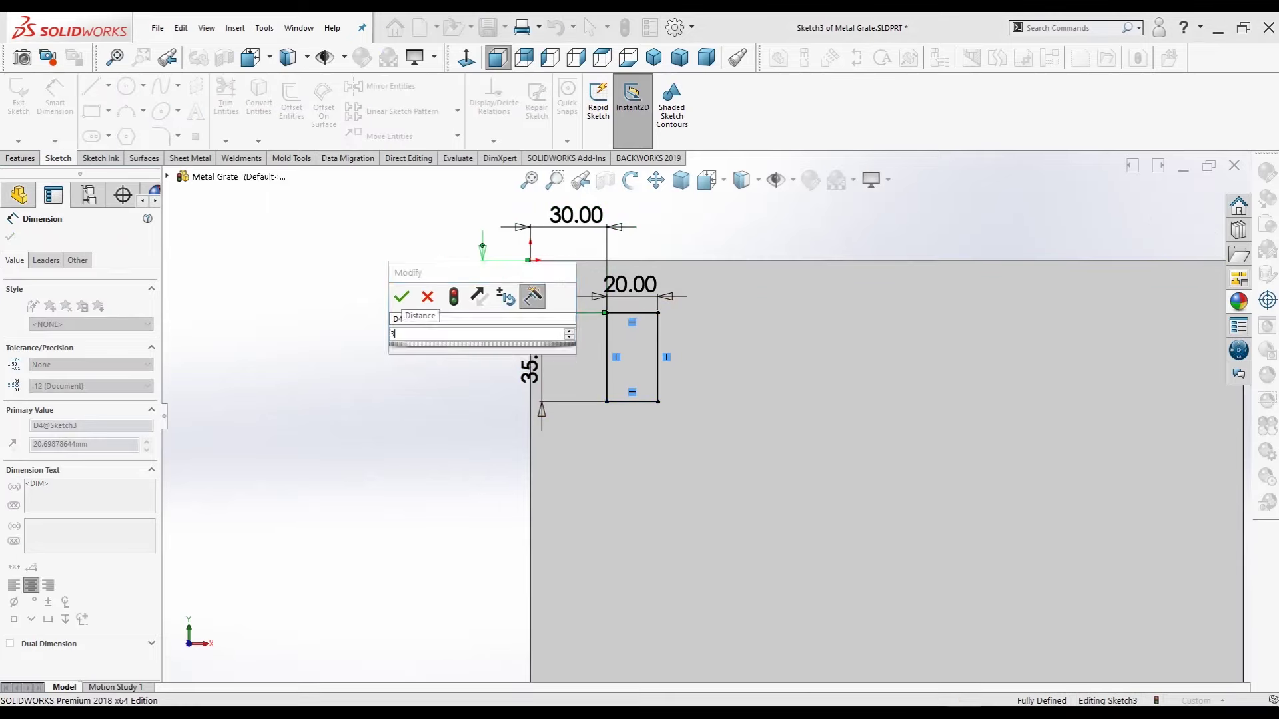
text(30)
key(Return)
click(10, 236)
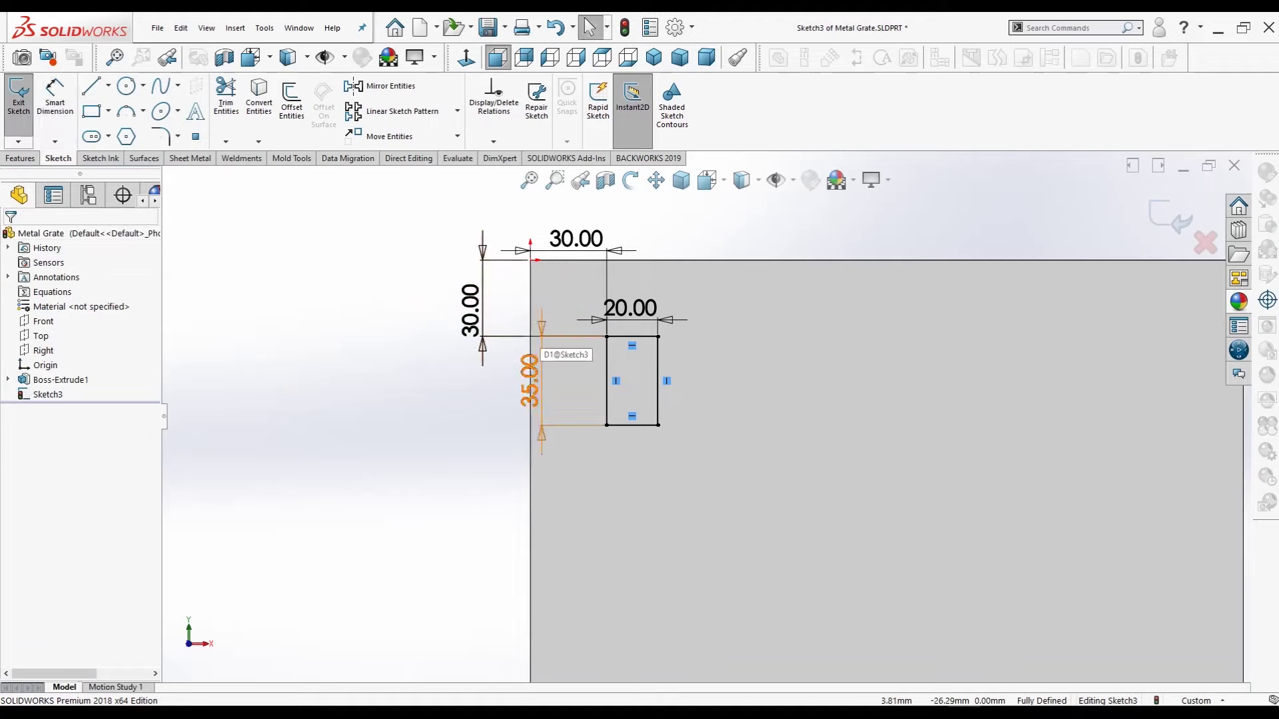
- Begin a sketch fillet on the small rectangle's upper-left corner and set the radius to 3 mm
click(292, 103)
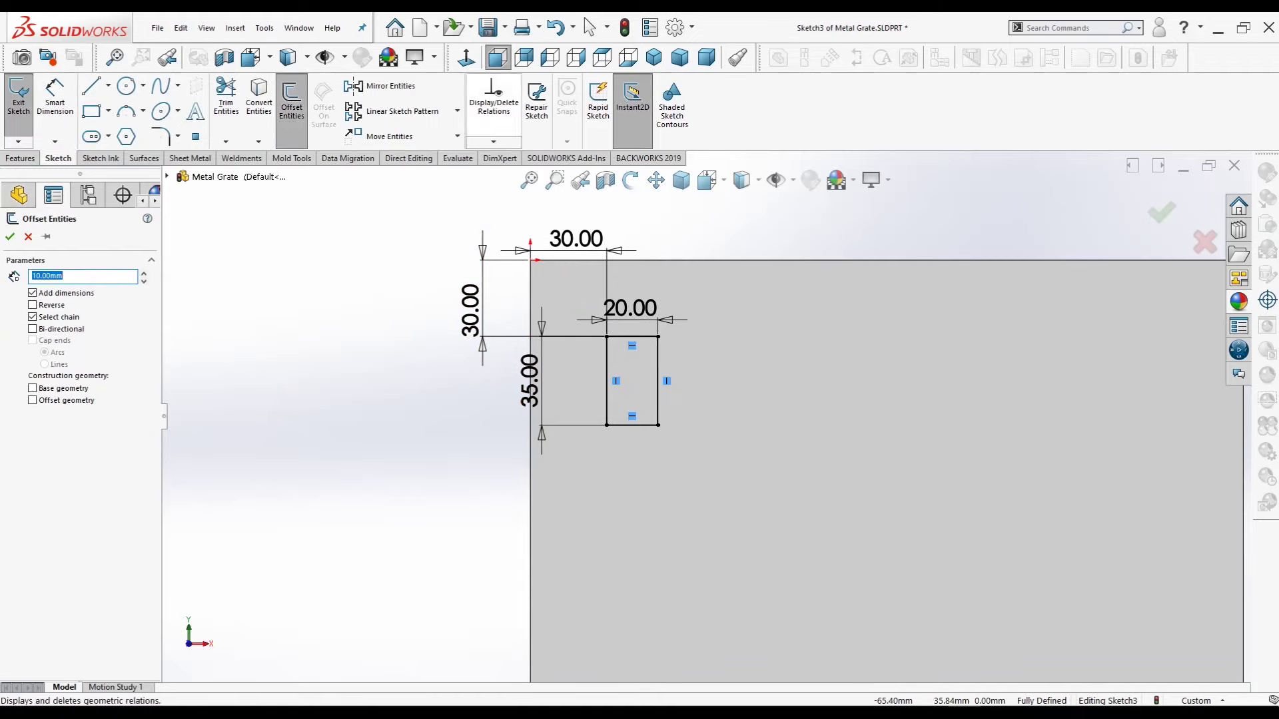
click(292, 103)
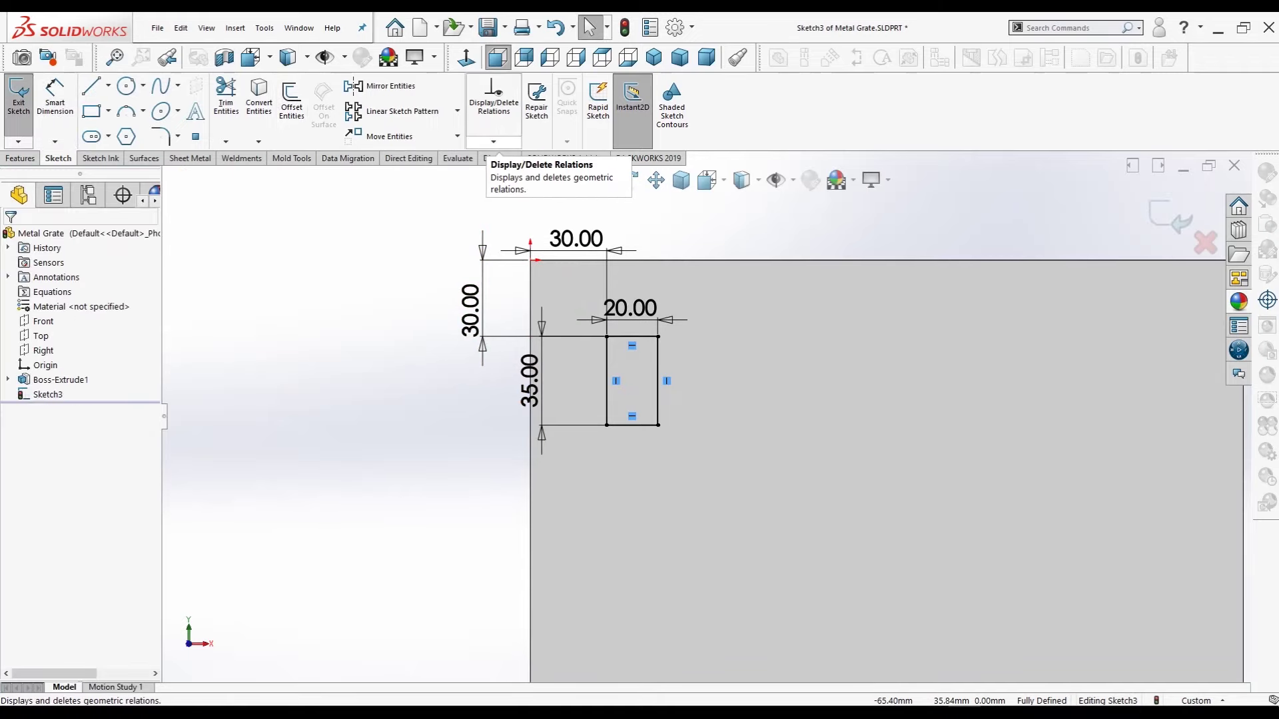
click(160, 137)
click(619, 336)
click(607, 352)
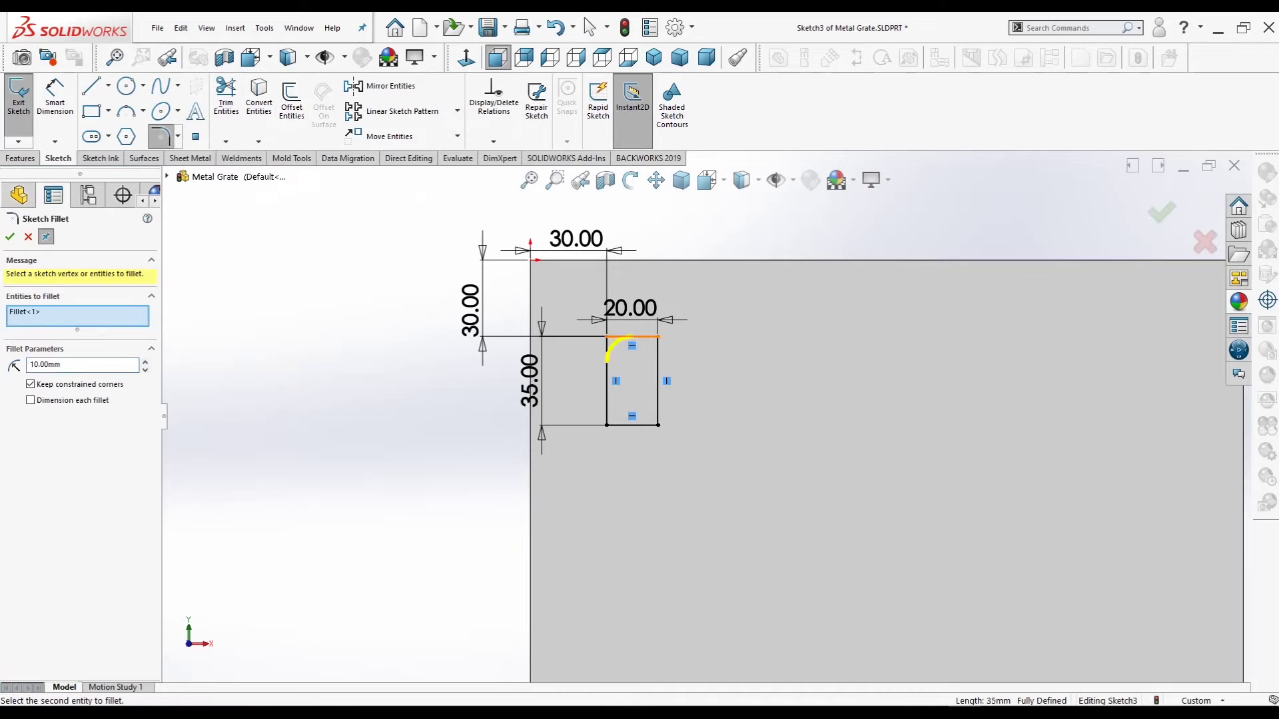
click(644, 337)
click(658, 381)
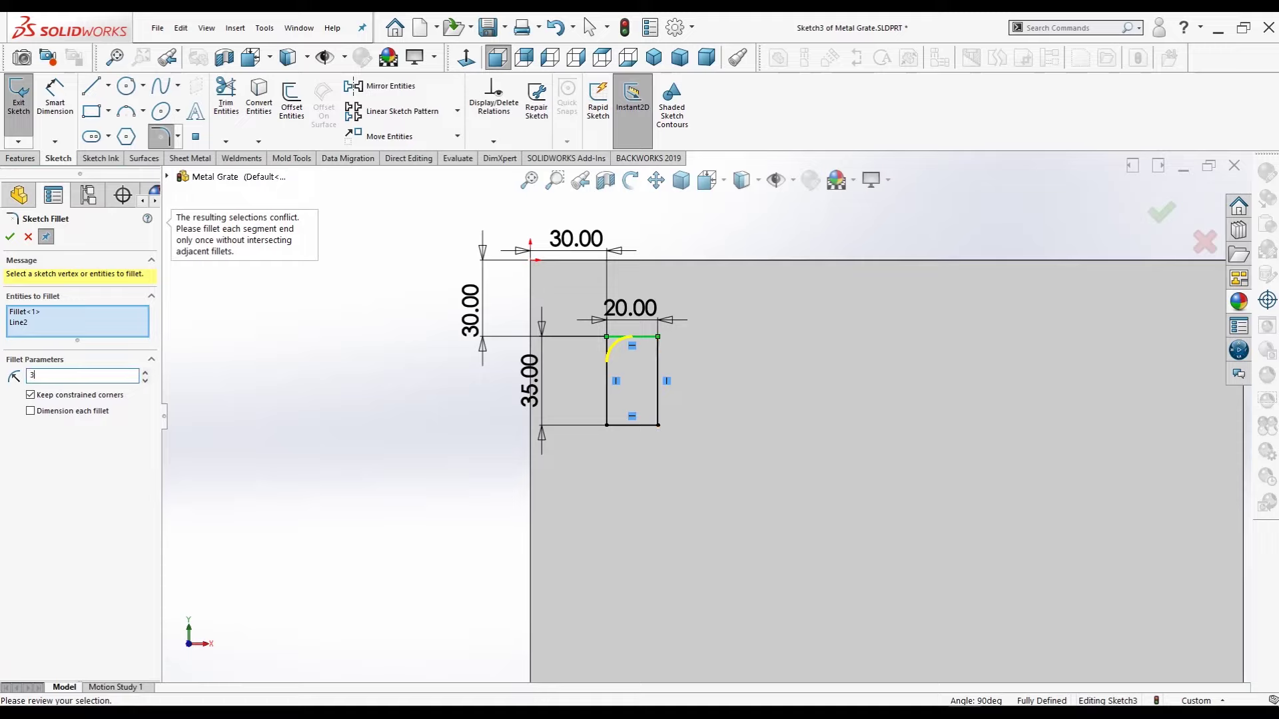
key(Return)
- Add the small rectangle's other three corners to the sketch fillet and apply it
click(643, 337)
click(658, 371)
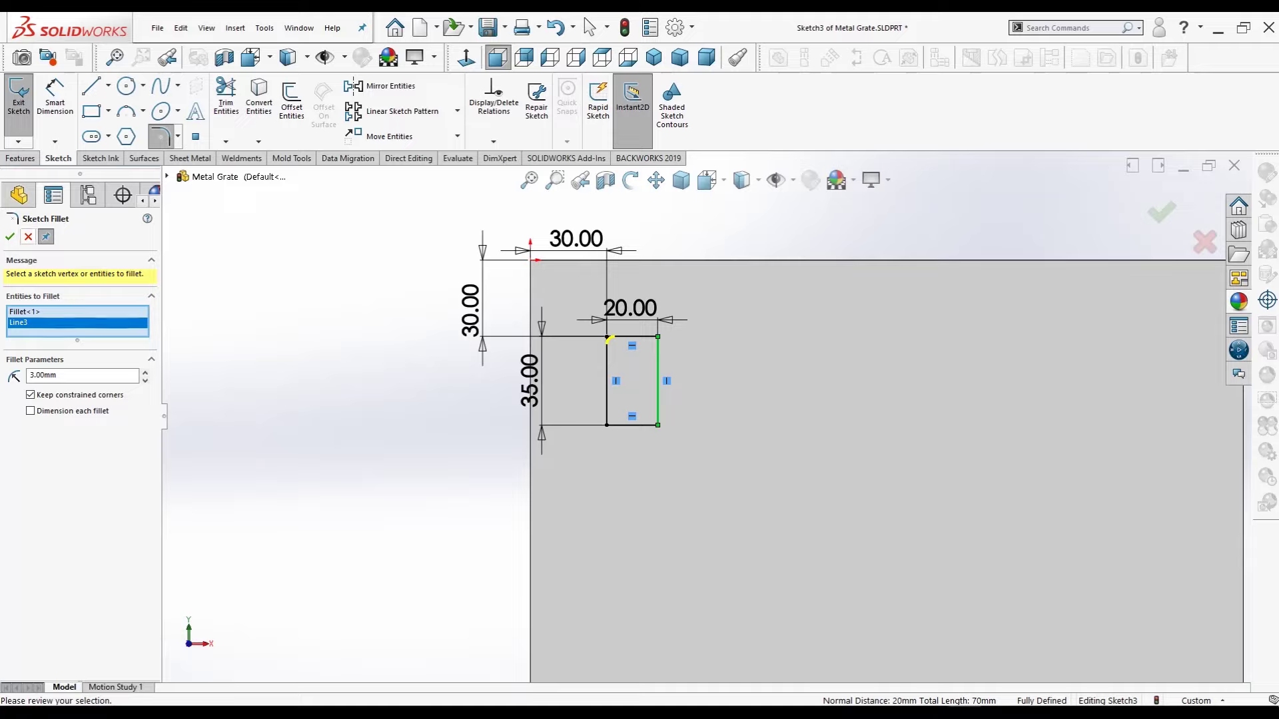
click(642, 336)
click(607, 399)
click(625, 425)
click(658, 401)
click(640, 425)
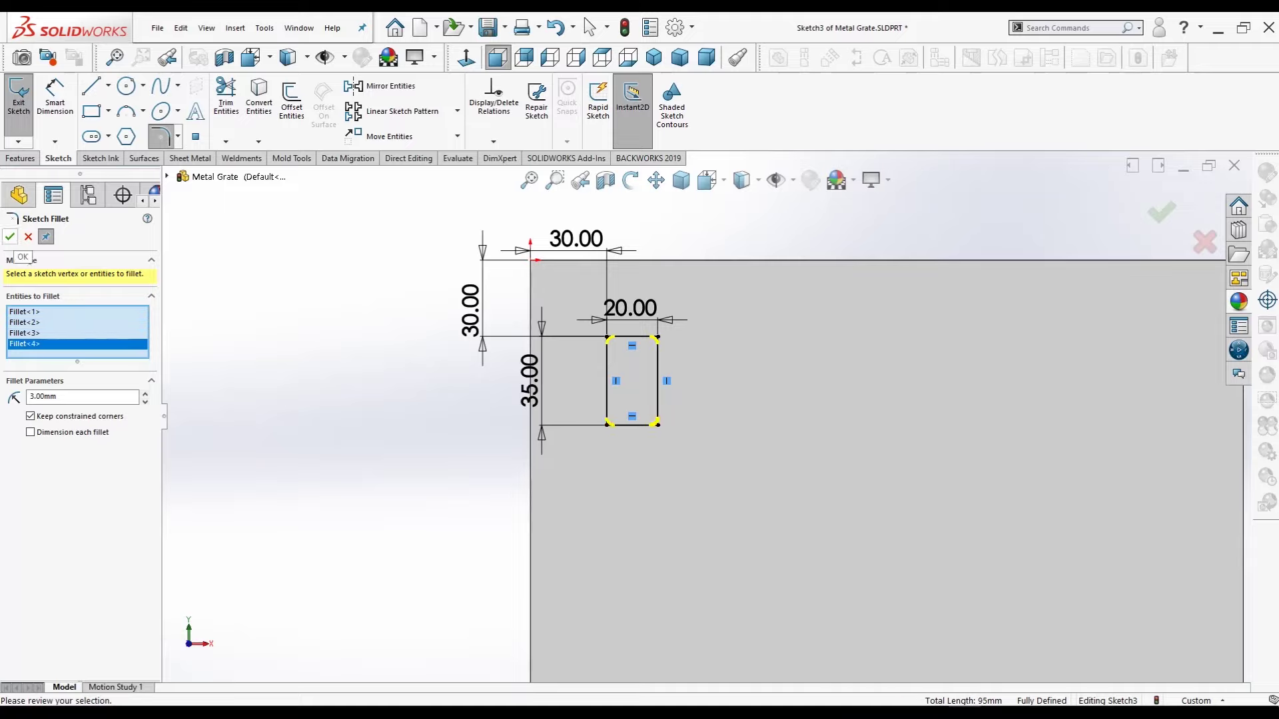
click(10, 237)
click(45, 237)
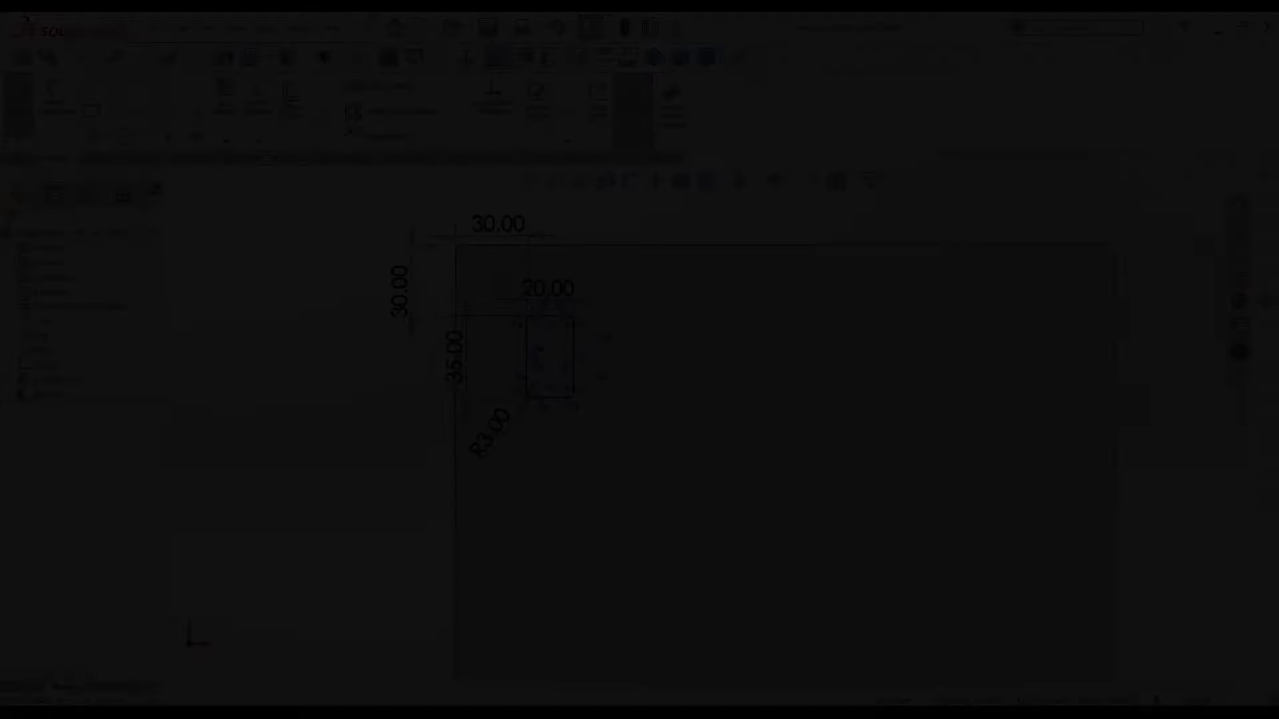
- Set up a linear sketch pattern of the rounded rectangle with 6 instances spaced 40 mm along X and 3 instances along Y
drag(480, 265, 634, 443)
click(393, 112)
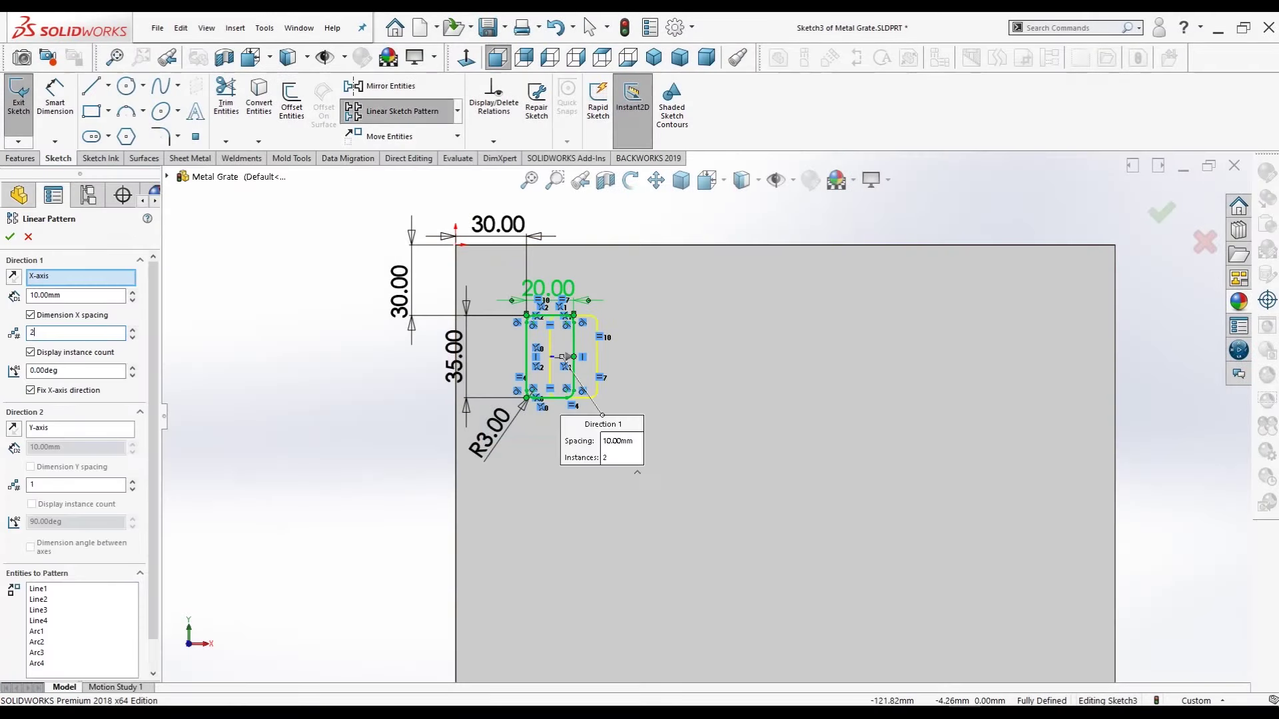
click(64, 485)
key(BackSpace)
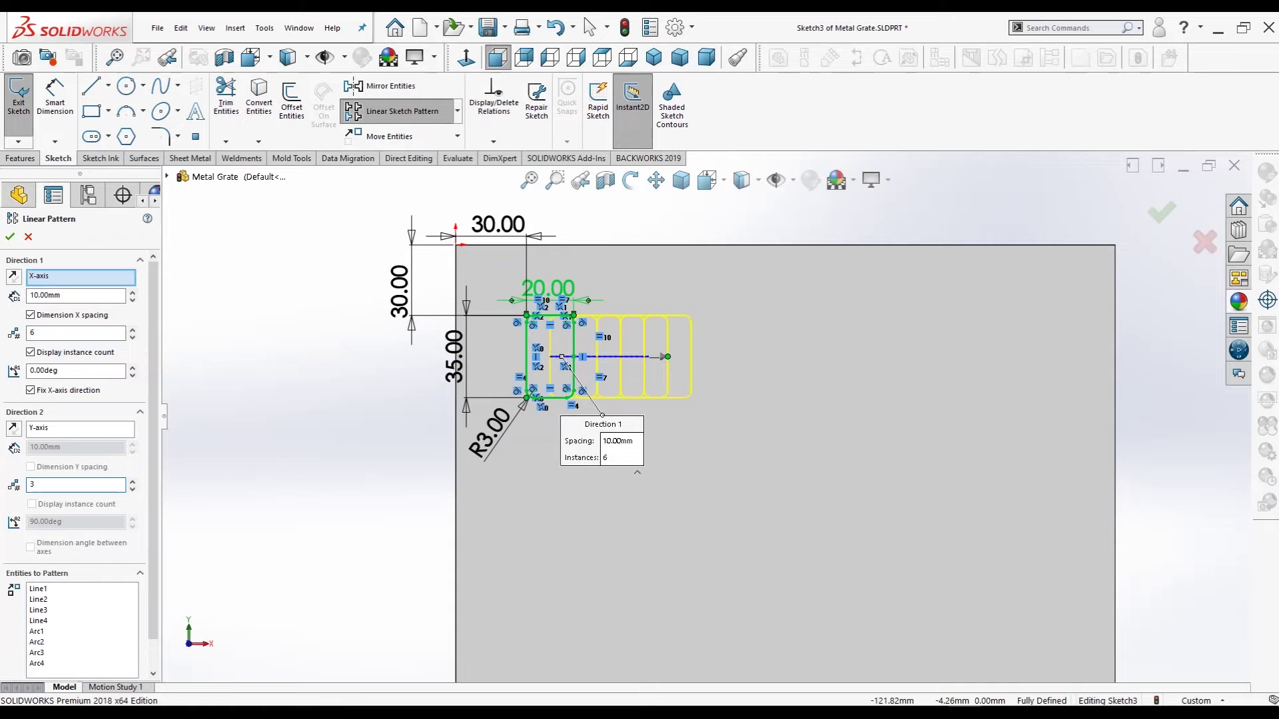
click(74, 295)
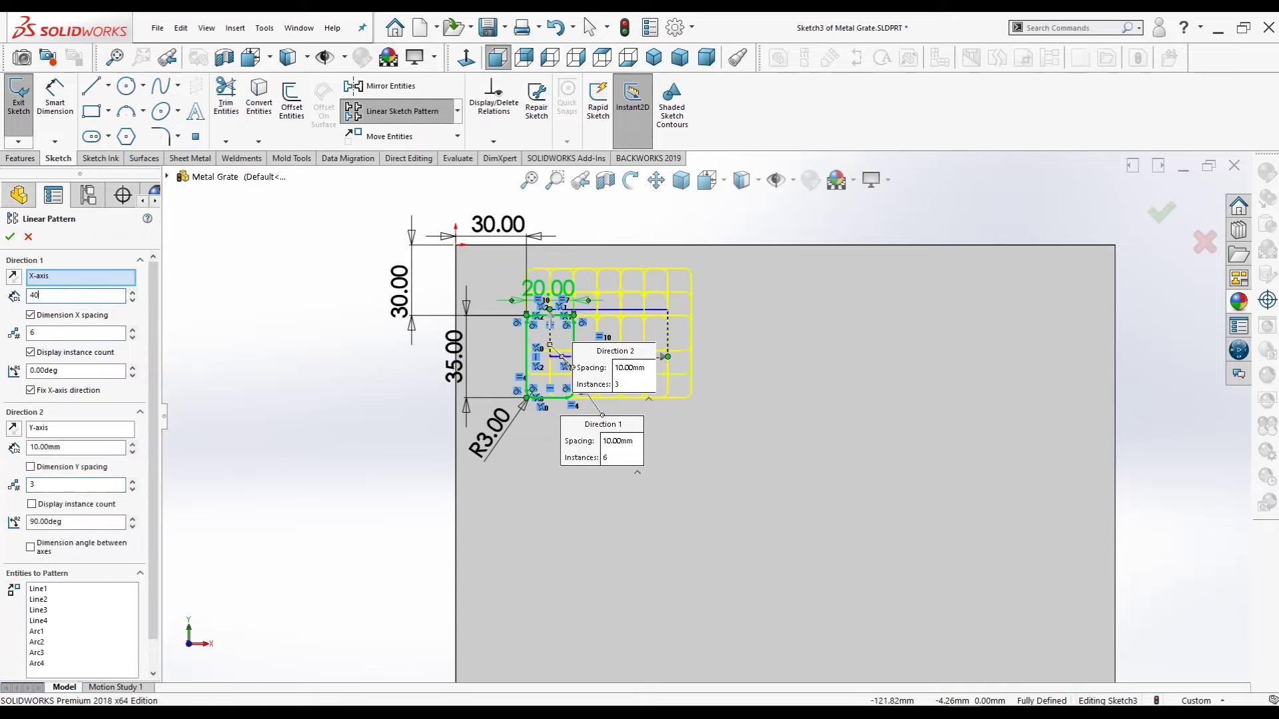
text(40)
key(Tab)
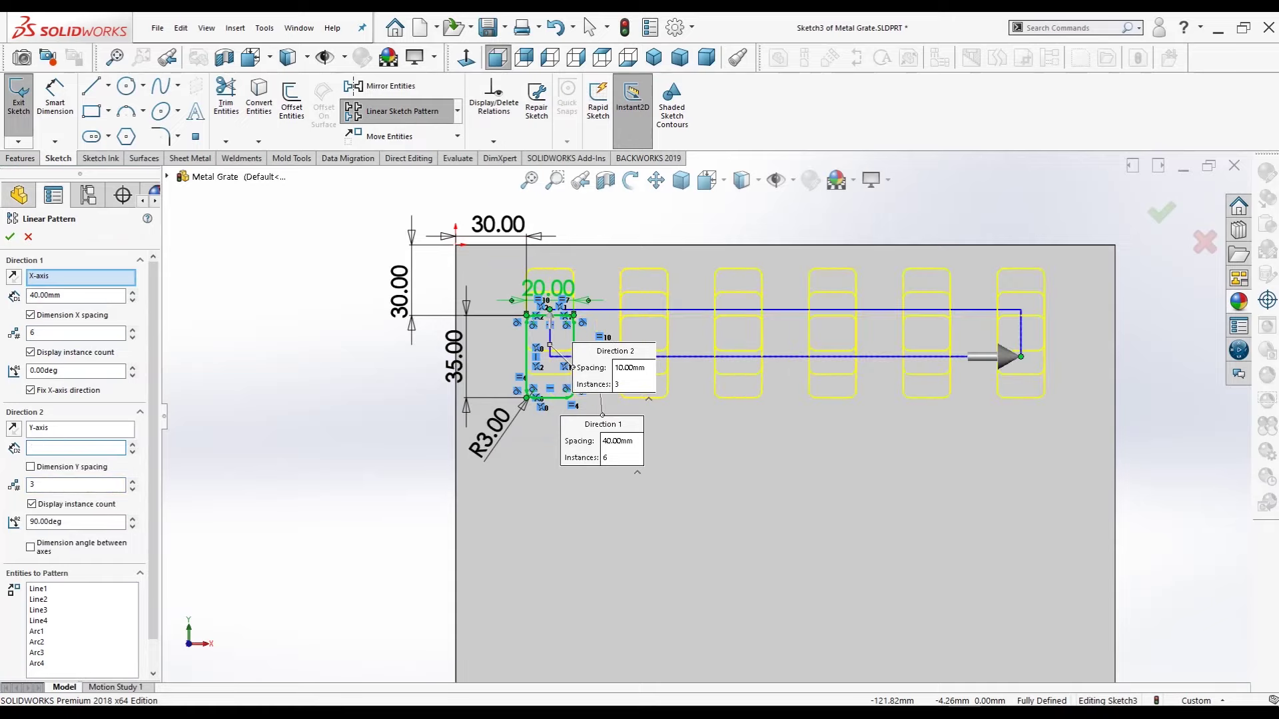
- Set the pattern's Y spacing to 50 mm, reverse the Y direction so the rows run downward, and apply the pattern
click(74, 485)
click(14, 429)
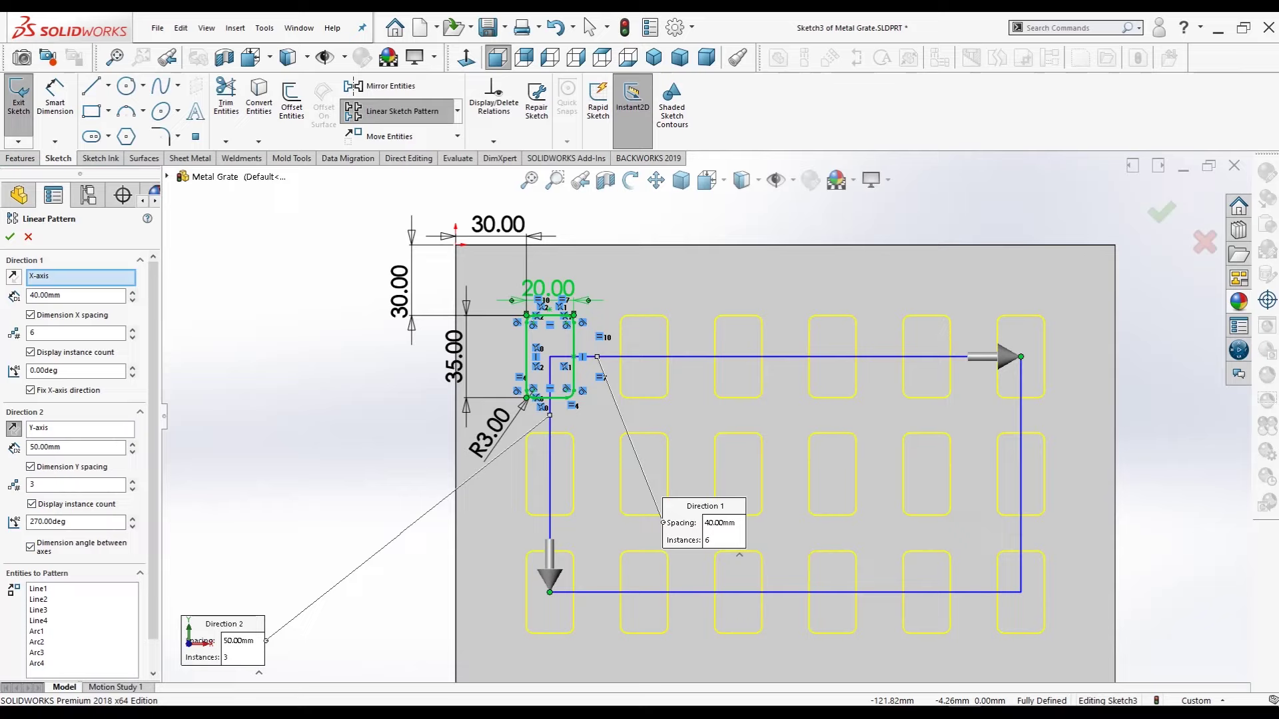
scroll(705, 416, up, 2)
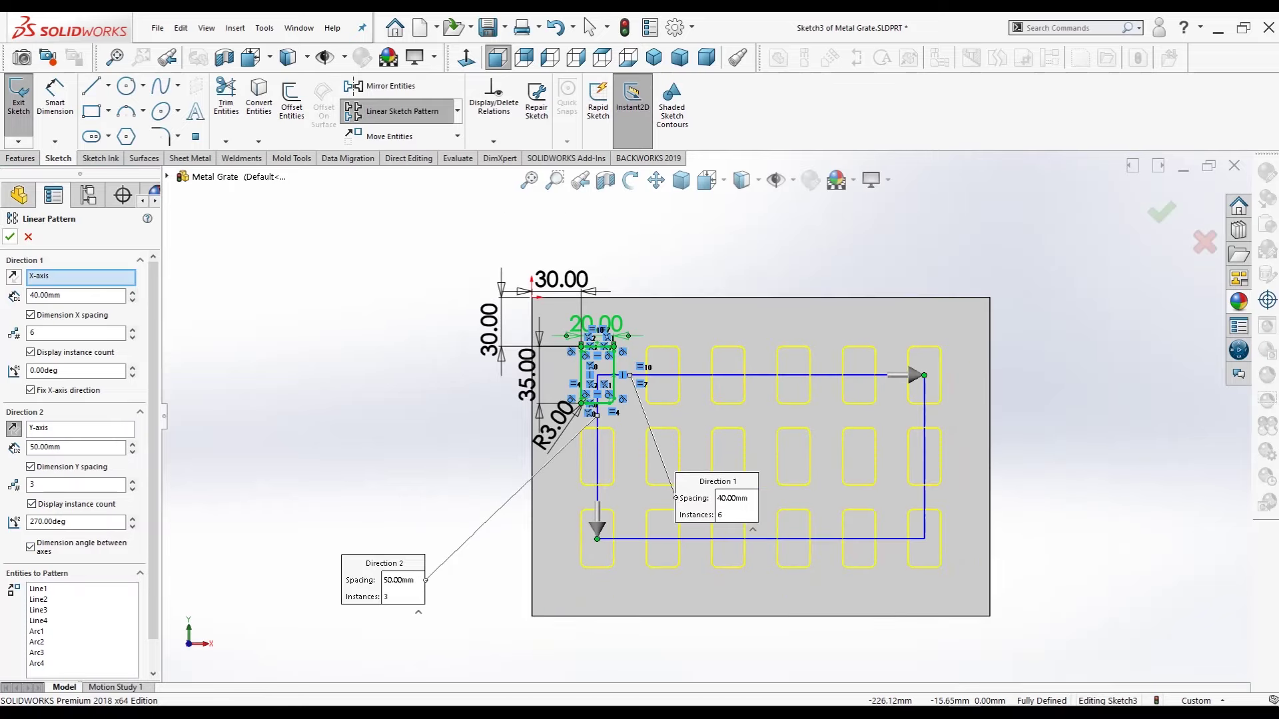
click(9, 237)
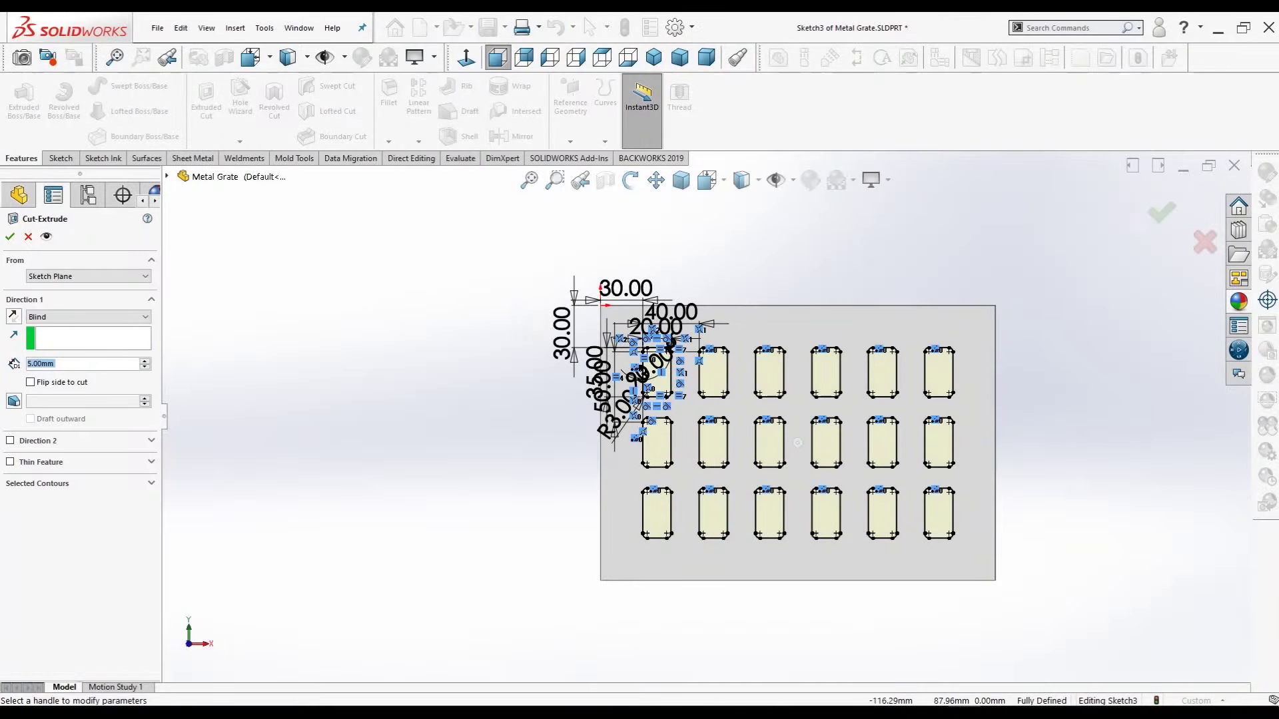
- Cut the patterned rounded rectangles through the whole plate with an Extruded Cut set to Through All
click(655, 57)
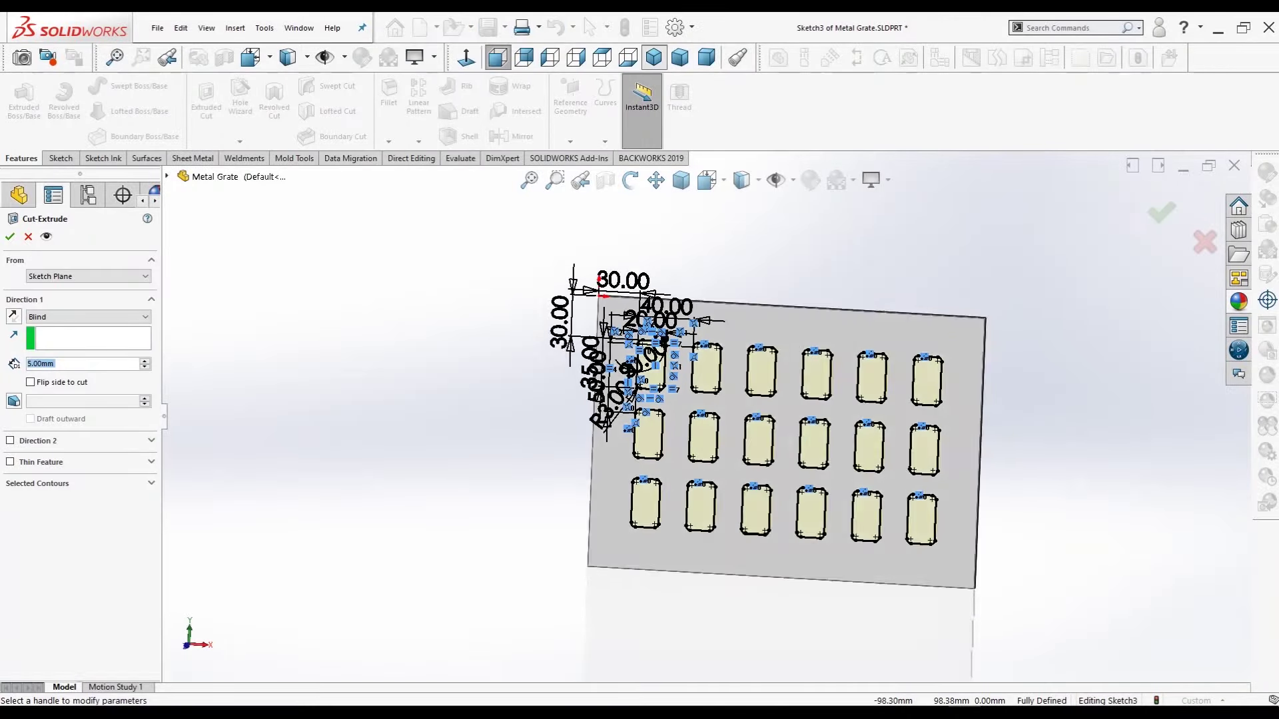
click(89, 317)
click(80, 337)
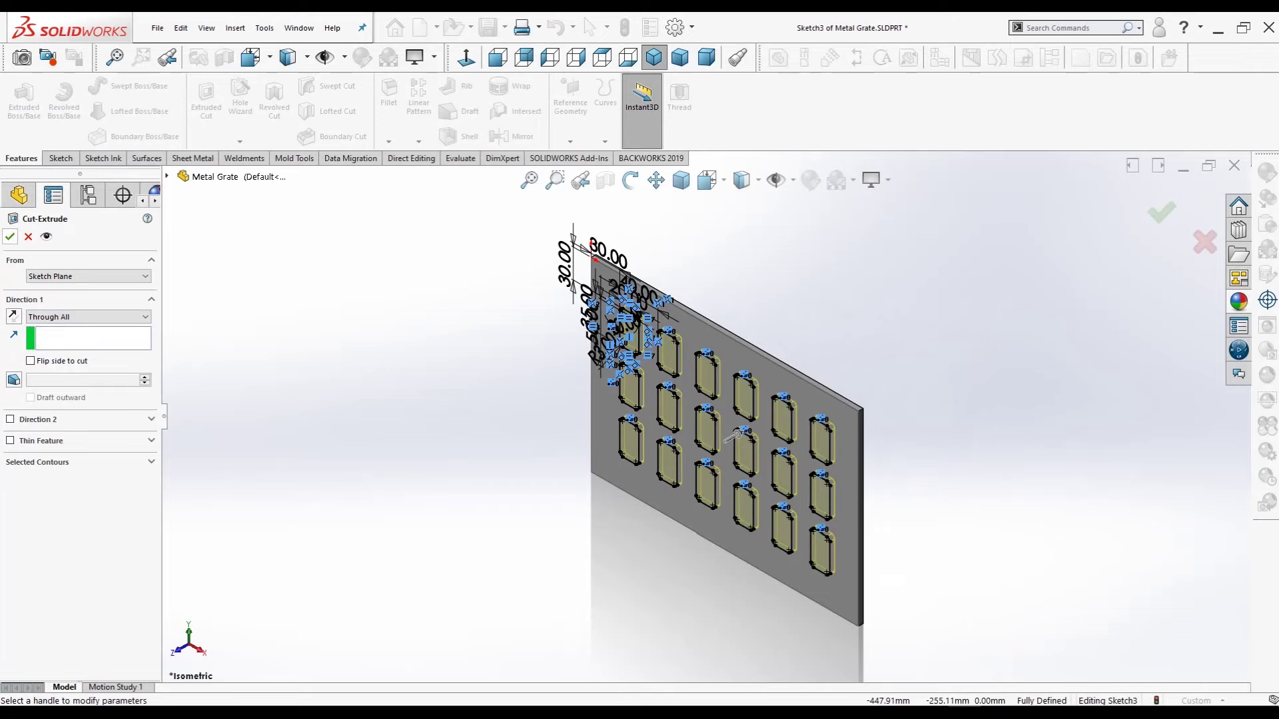
click(9, 237)
- Start a sketch on the plate's front face and offset its outer edges 15 mm inward
click(610, 395)
click(466, 57)
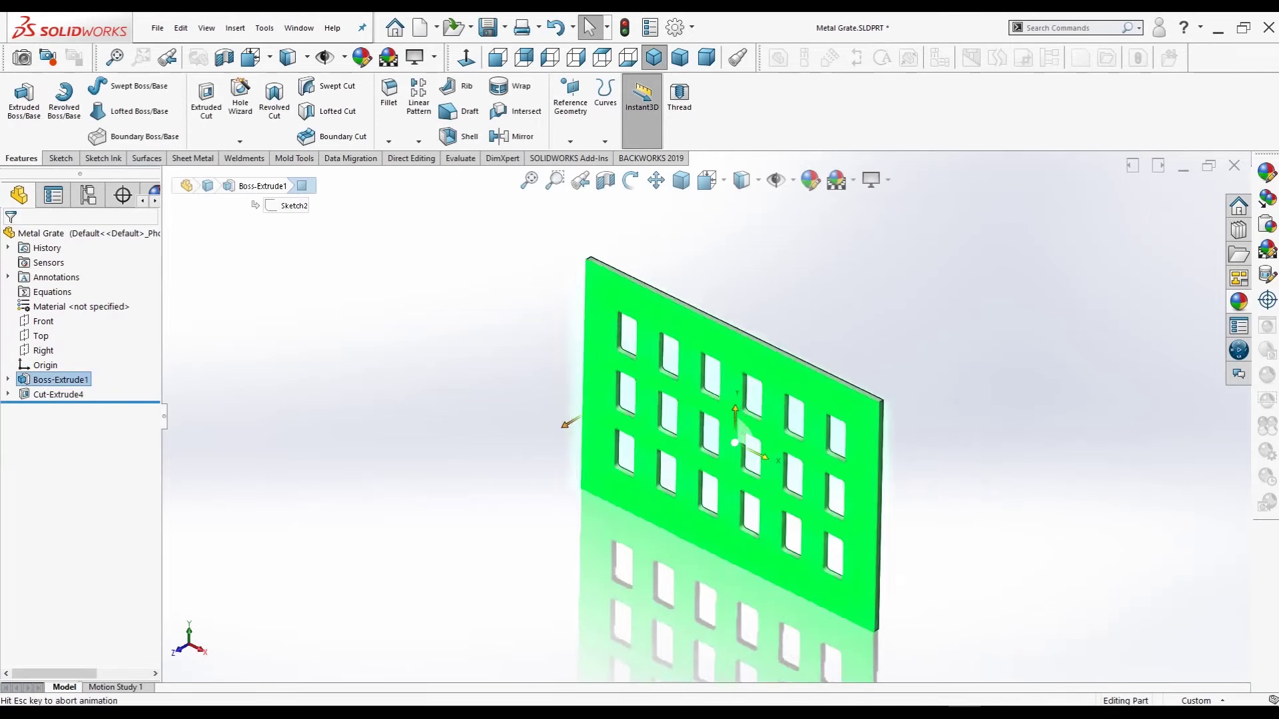
click(291, 102)
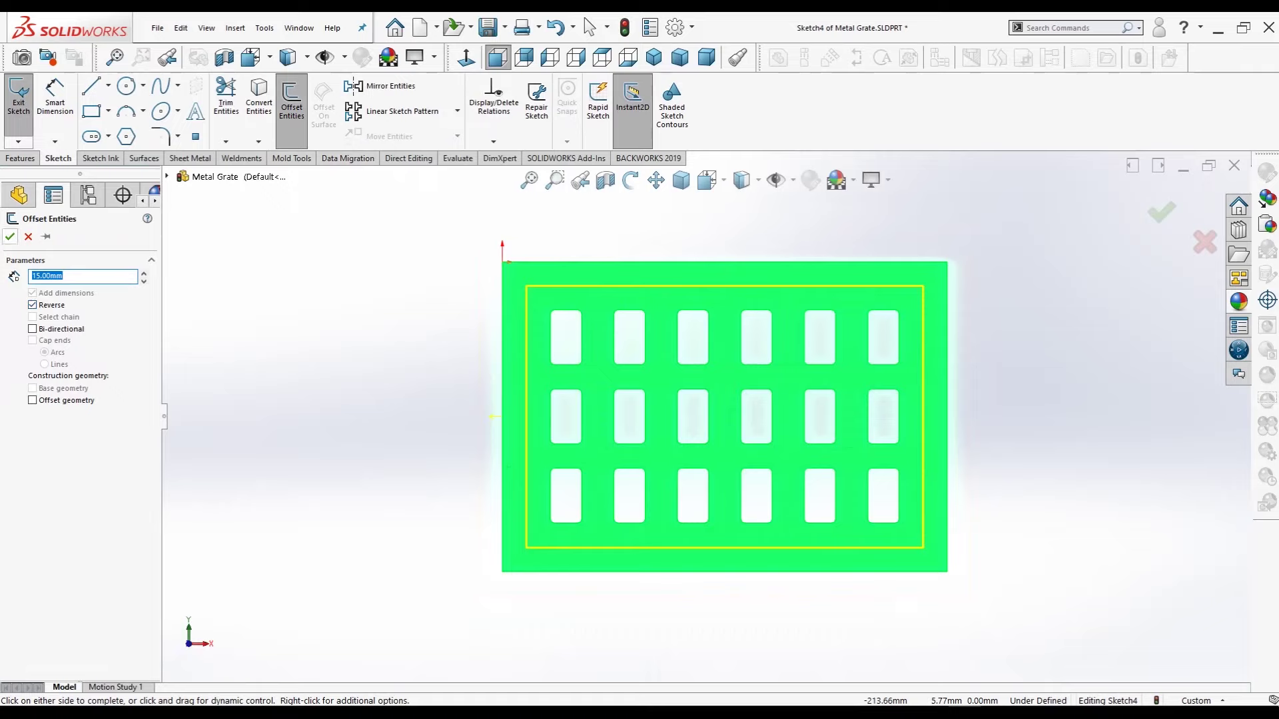
click(10, 236)
- Round all four corners of the offset rectangle with 5 mm sketch fillets
click(160, 136)
click(527, 286)
click(892, 286)
click(923, 320)
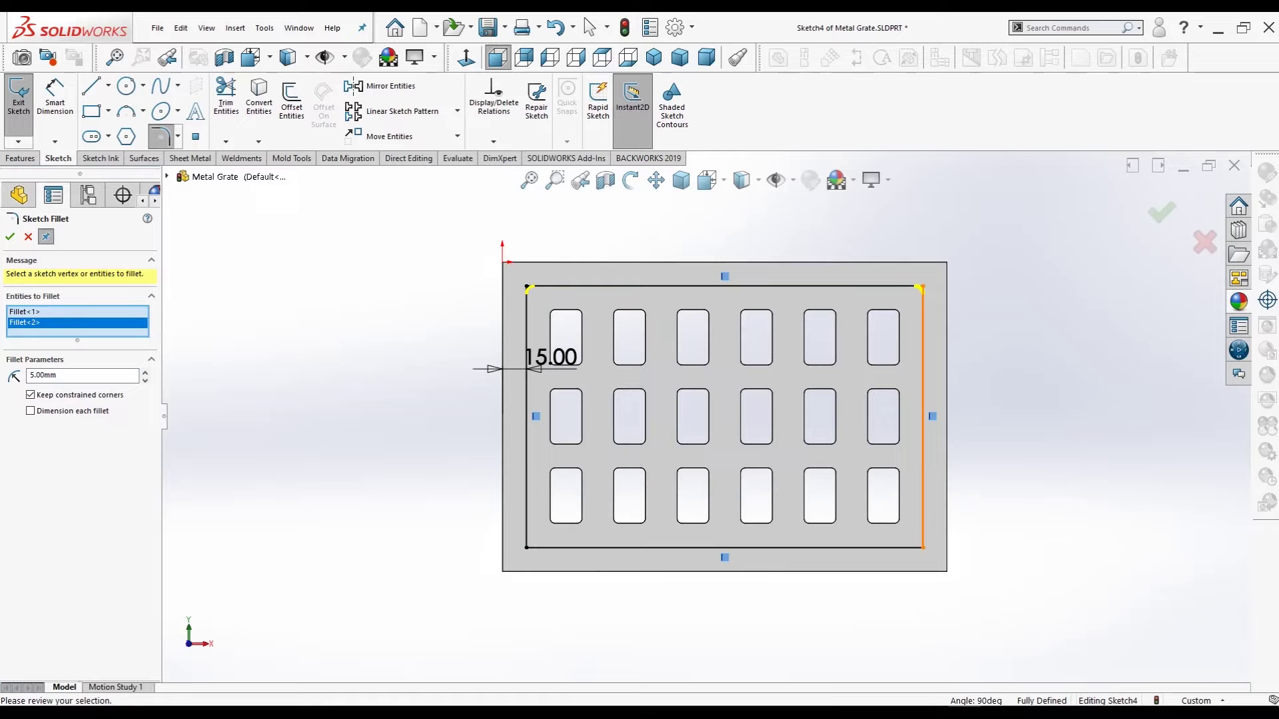
click(923, 516)
click(889, 548)
click(527, 516)
click(556, 548)
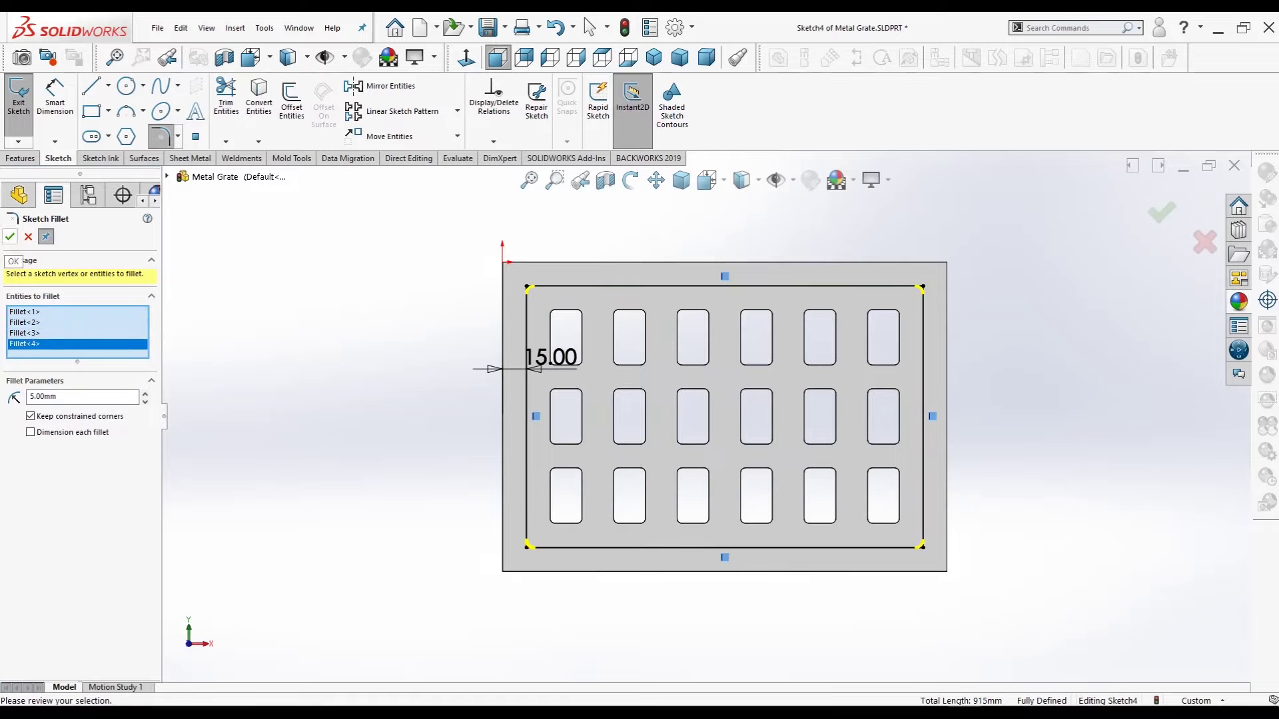
click(9, 237)
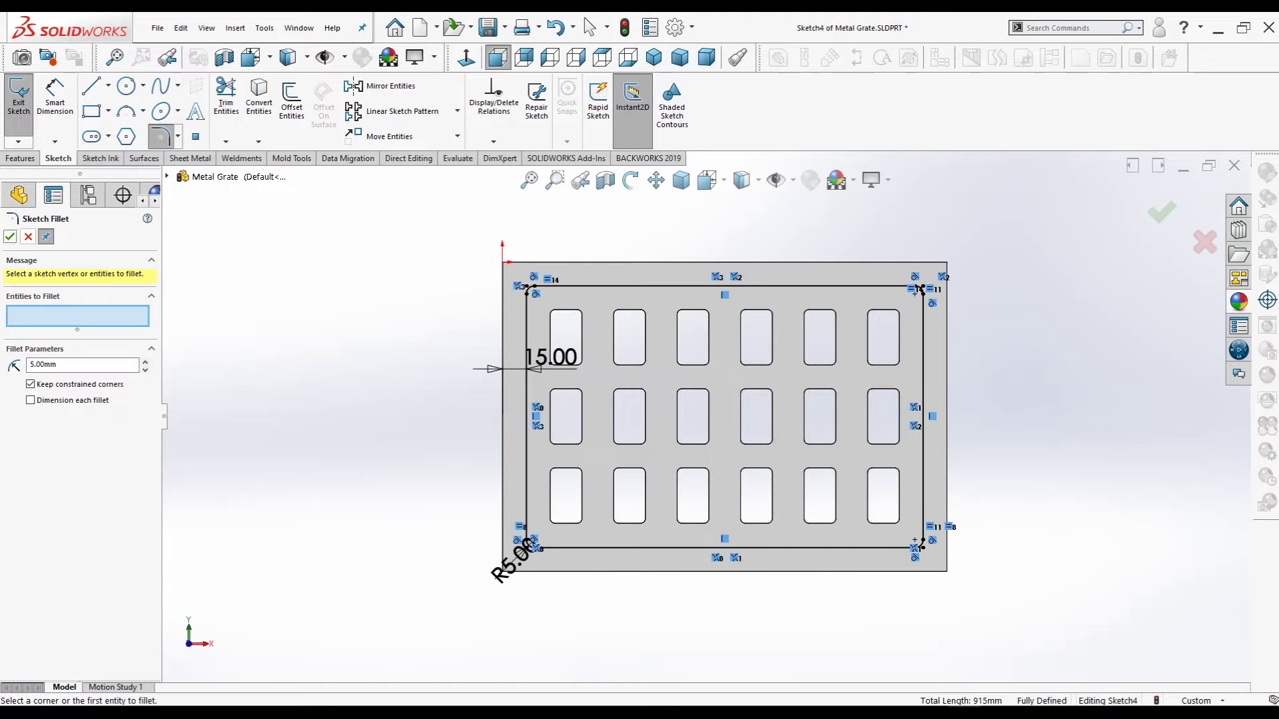
click(10, 237)
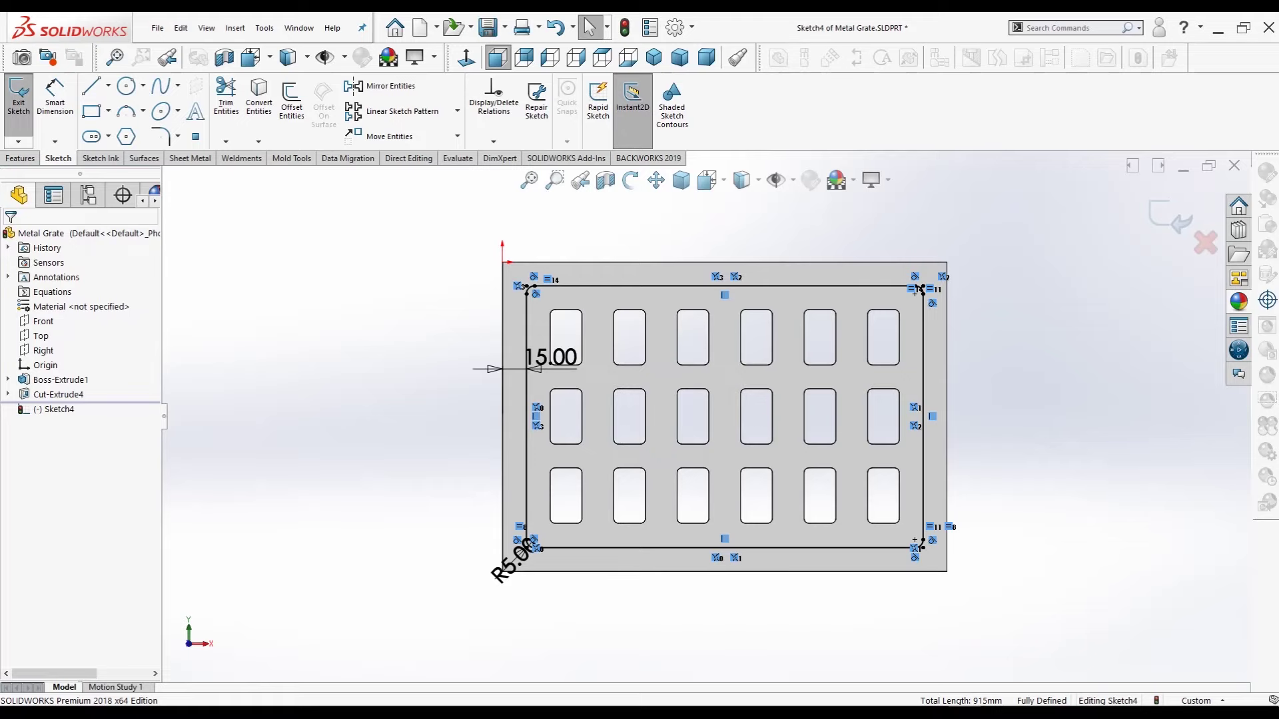
- Cut the rounded inset rectangle 1 mm deep into the plate's front face
key(ctrl+7)
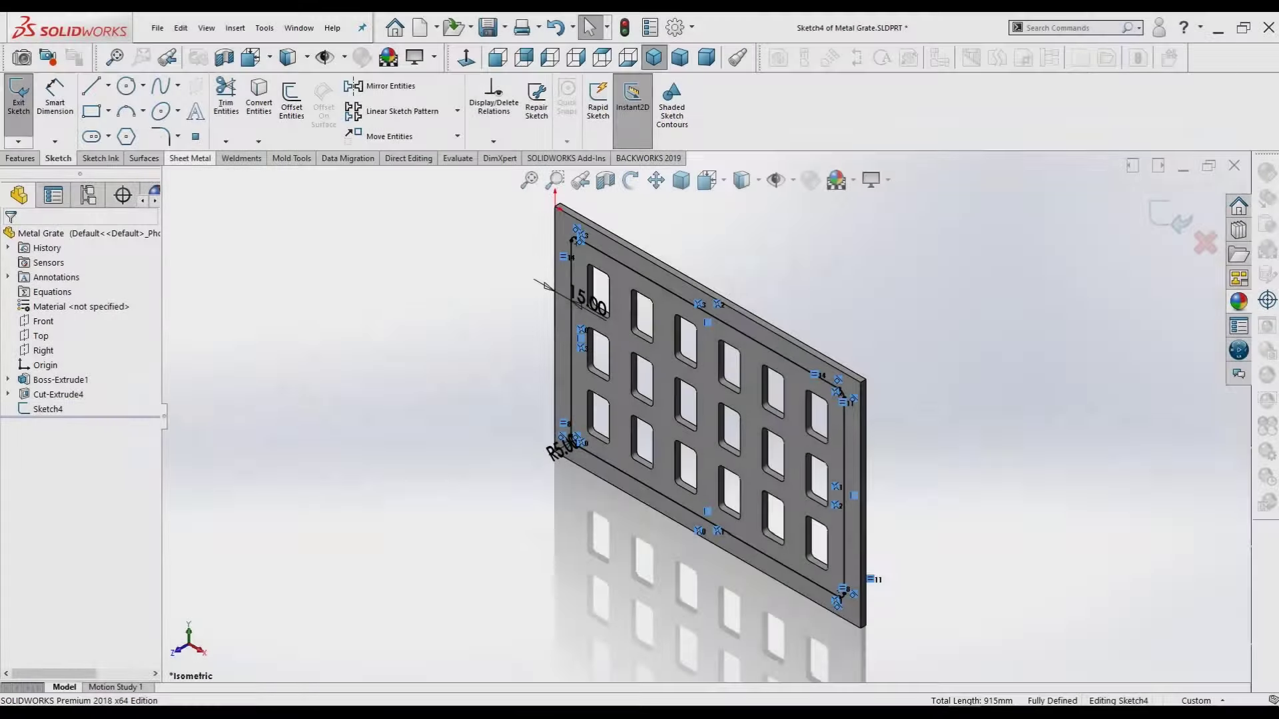
click(20, 158)
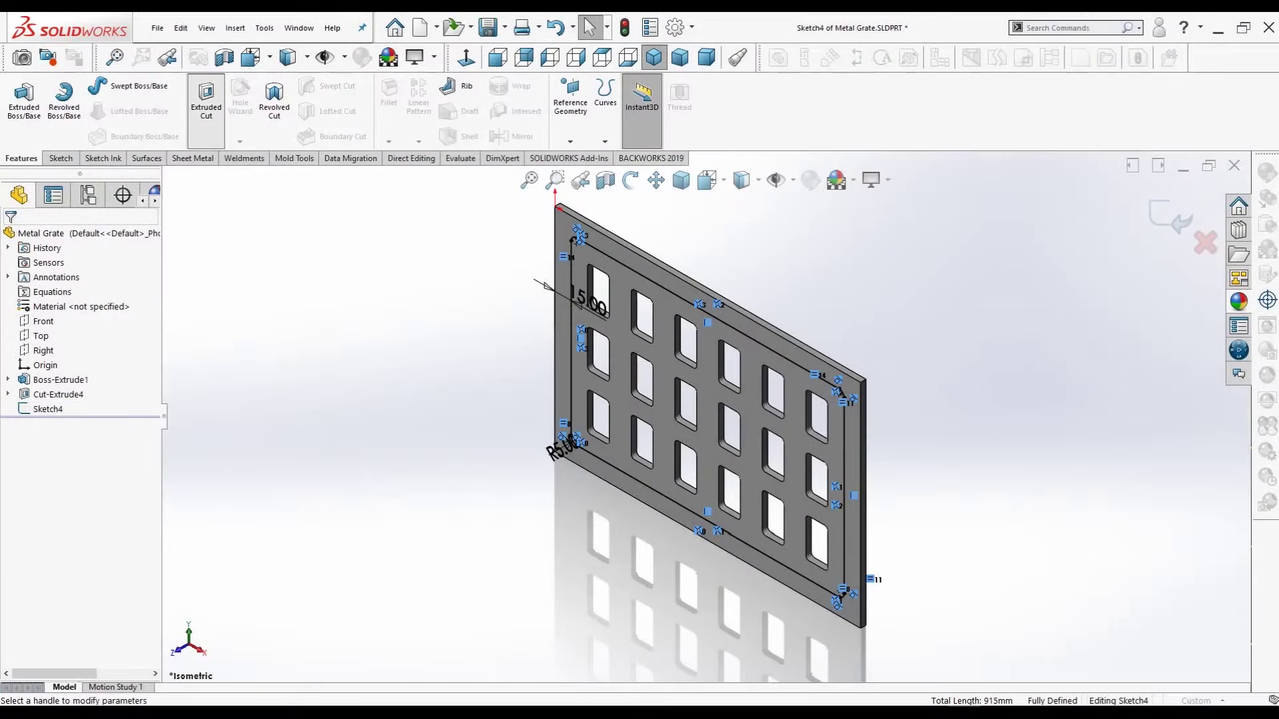
click(206, 103)
text(1)
key(Return)
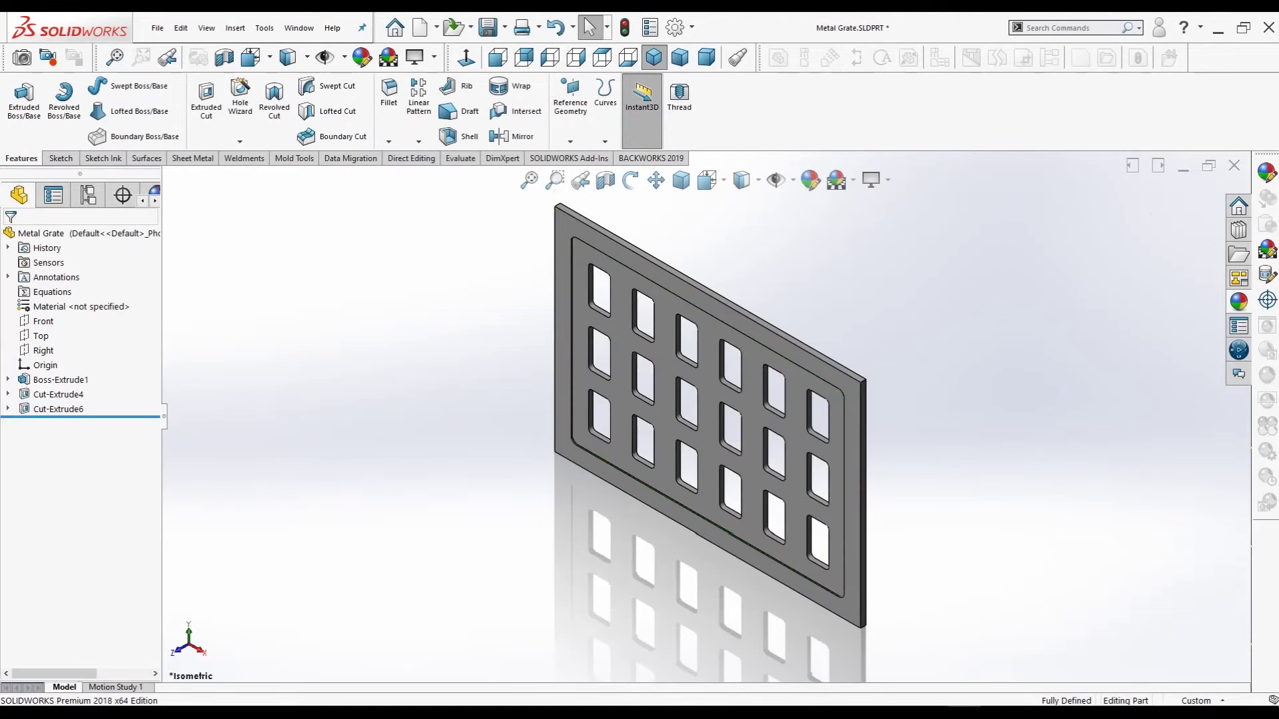
- Edit the shallow recess cut and set its depth to 2 mm
click(58, 409)
click(58, 409)
key(Escape)
right_click(59, 409)
click(77, 368)
text(2)
key(Return)
key(Return)
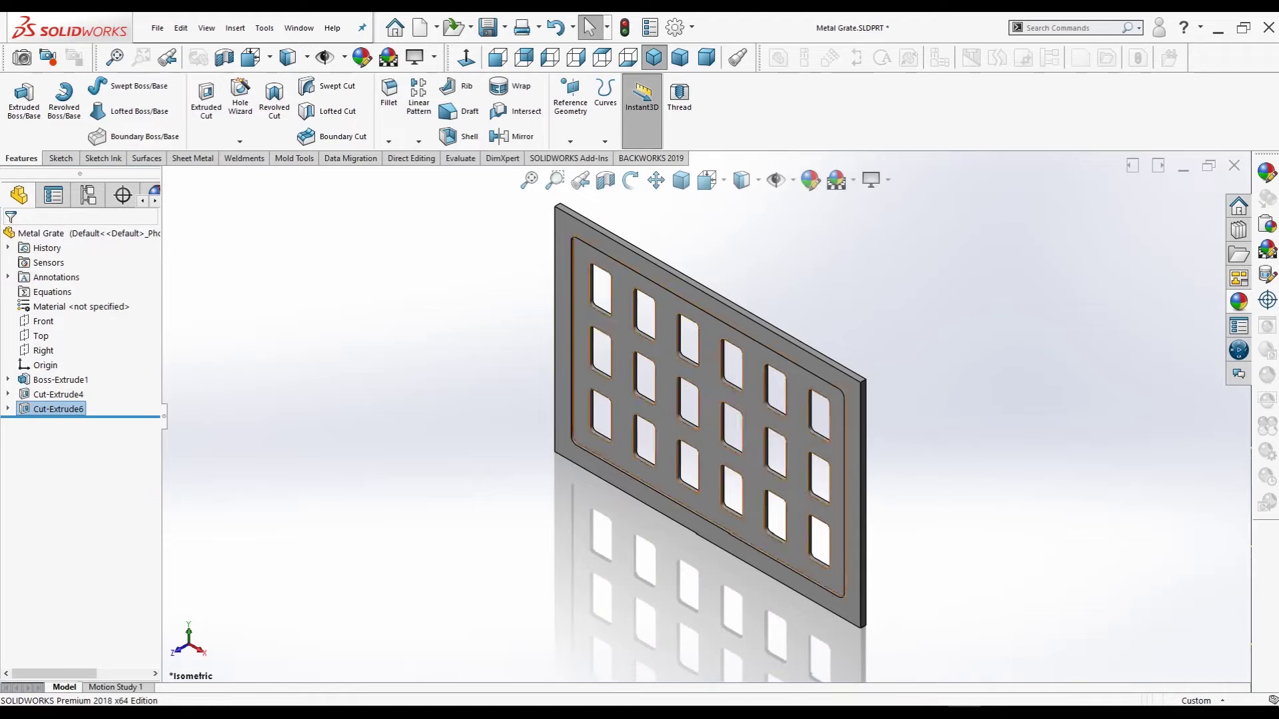
- Start a sketch on the plate's raised border face and draw a circle about 11 mm in diameter near its upper-left corner
right_click(563, 233)
click(595, 215)
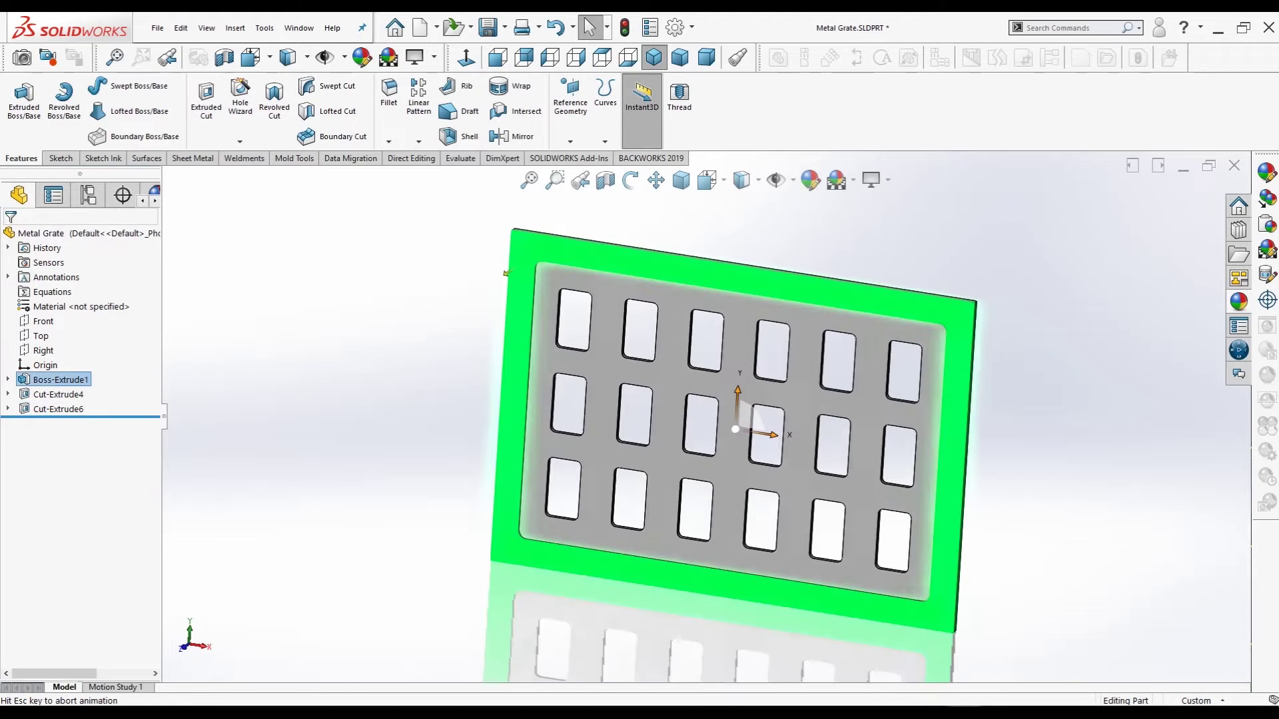
click(126, 87)
click(474, 250)
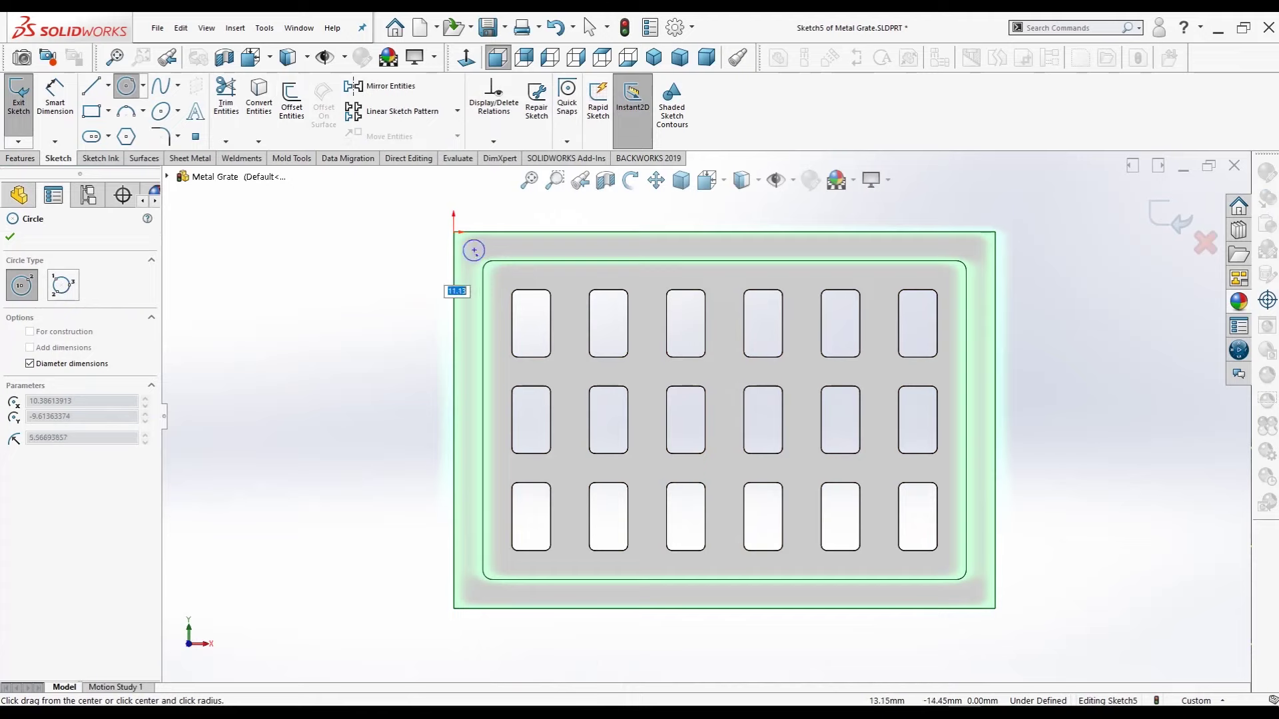
click(484, 253)
- Dimension the corner circle's diameter as 8 mm
click(55, 98)
click(465, 257)
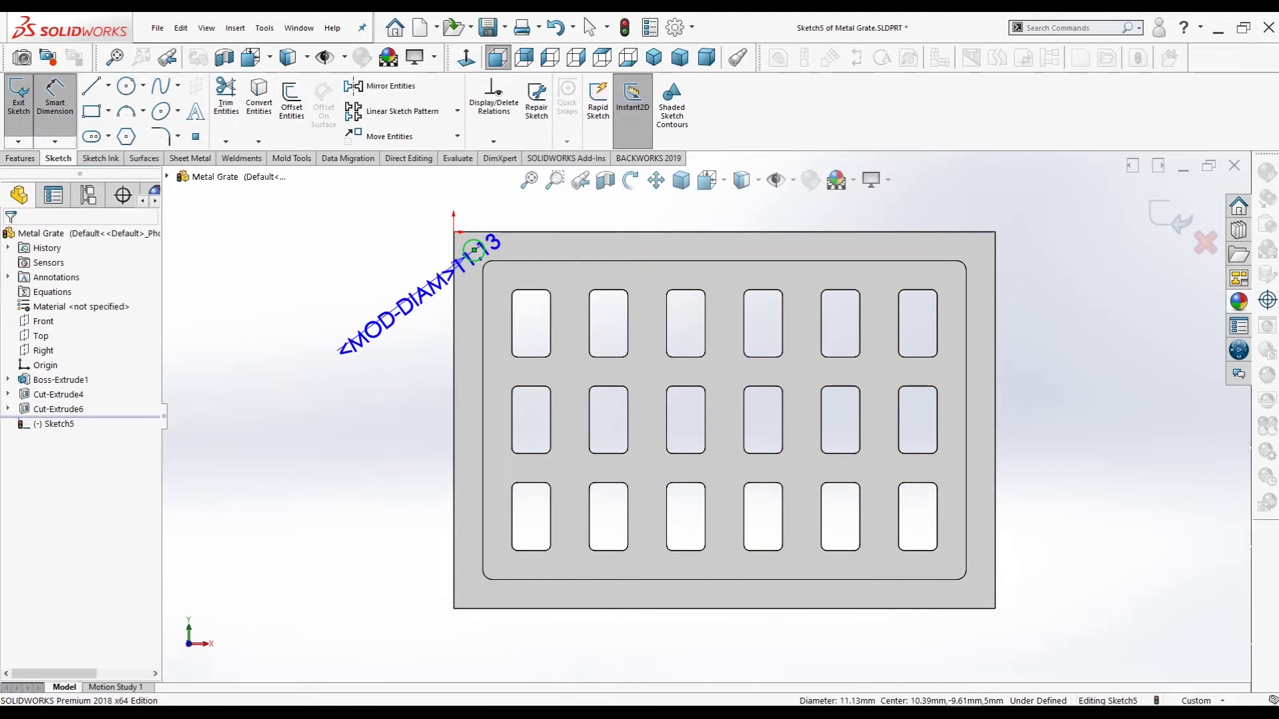
click(419, 295)
text(10)
key(Return)
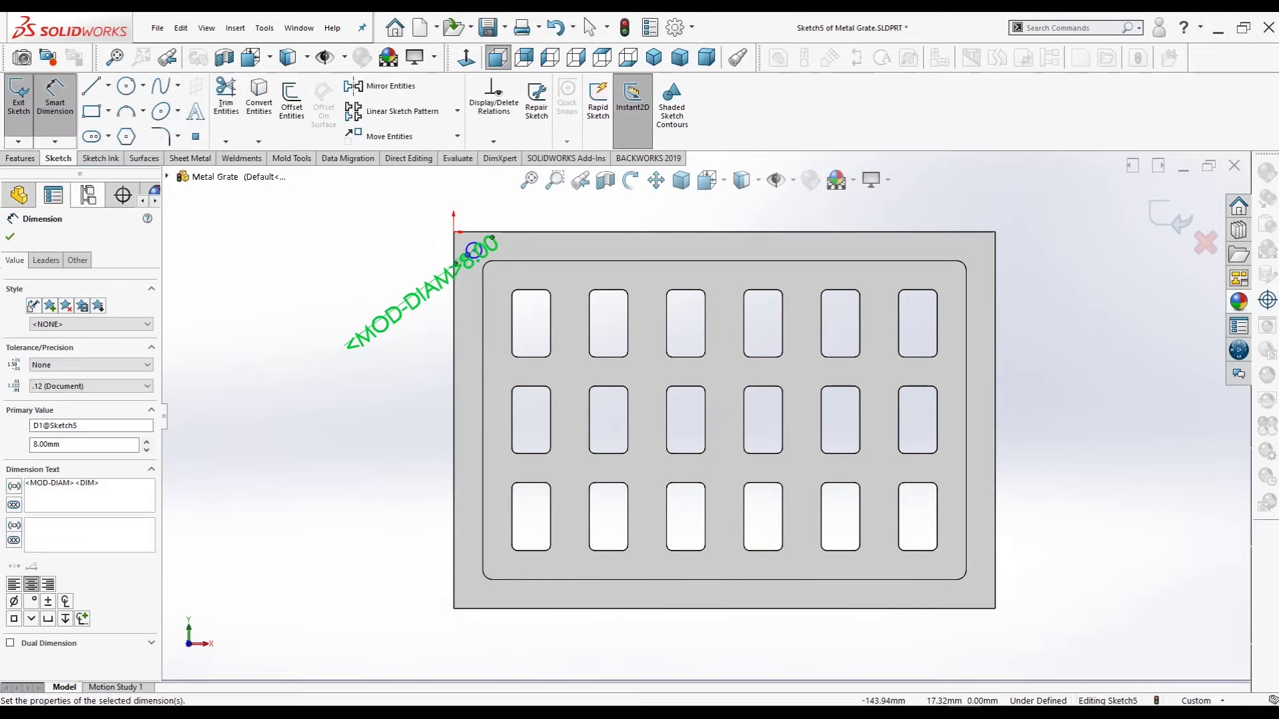
- Dimension the circle's center 9 mm horizontally from the plate's upper-left corner
scroll(473, 255, down, 5)
click(589, 356)
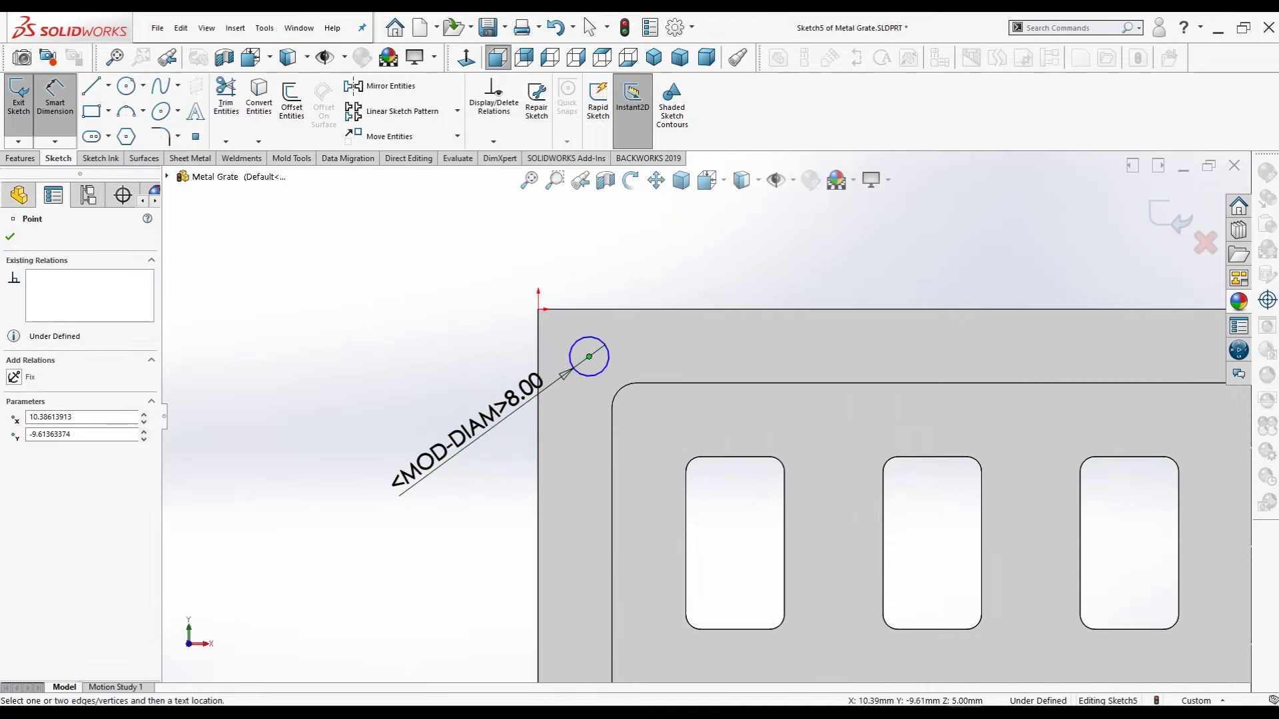
click(538, 313)
click(542, 267)
text(9)
key(Return)
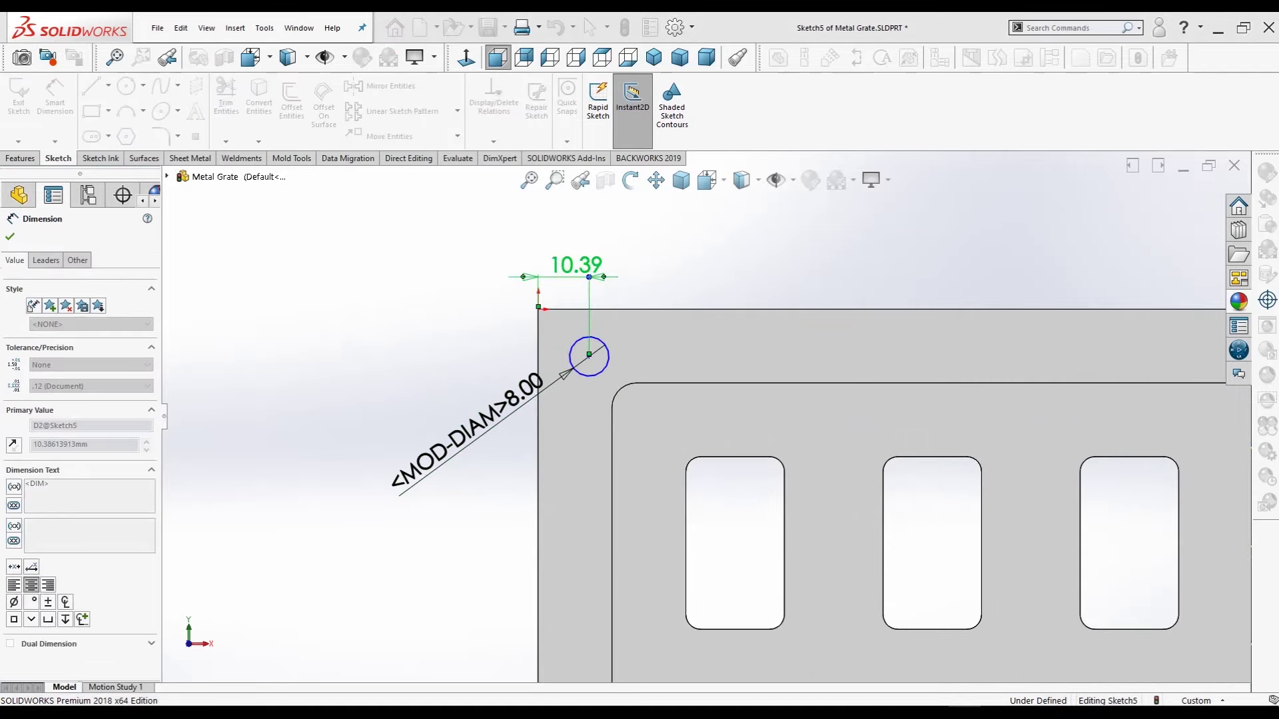
- Dimension the circle's center 9 mm below the plate's upper edge and finish dimensioning
click(583, 356)
click(539, 355)
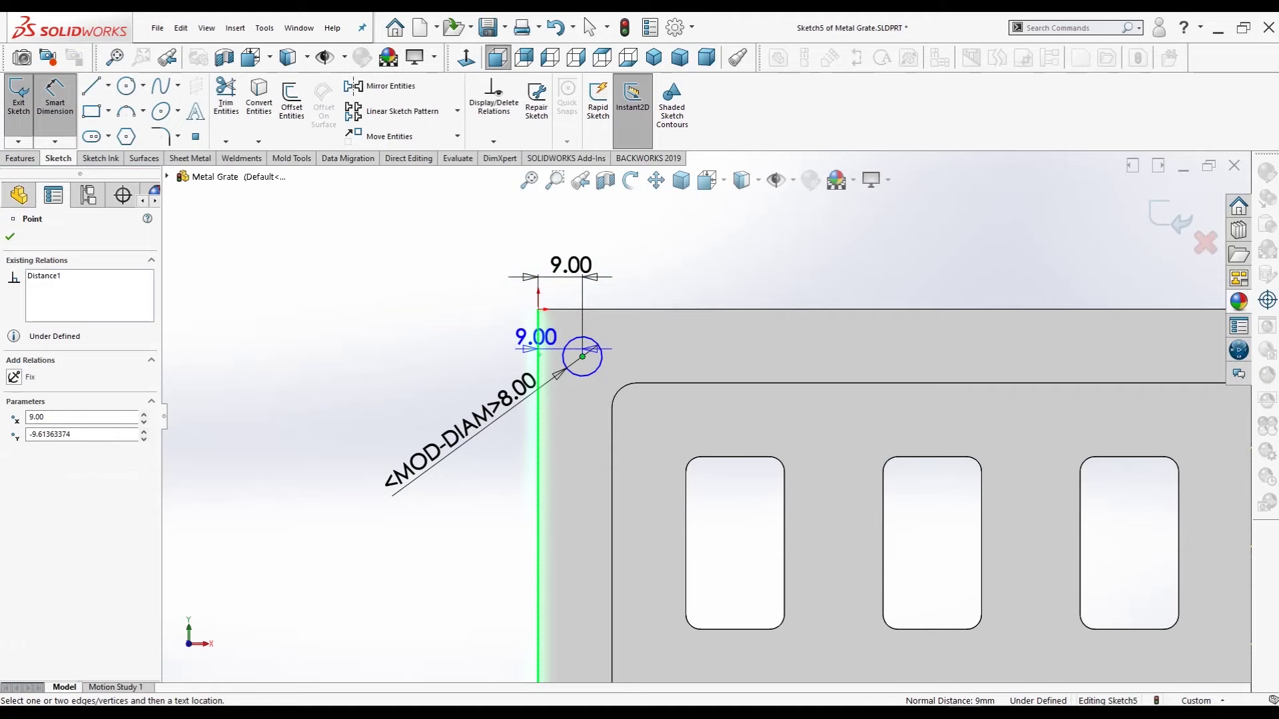
click(539, 339)
click(601, 309)
click(438, 346)
text(9)
key(Return)
click(10, 237)
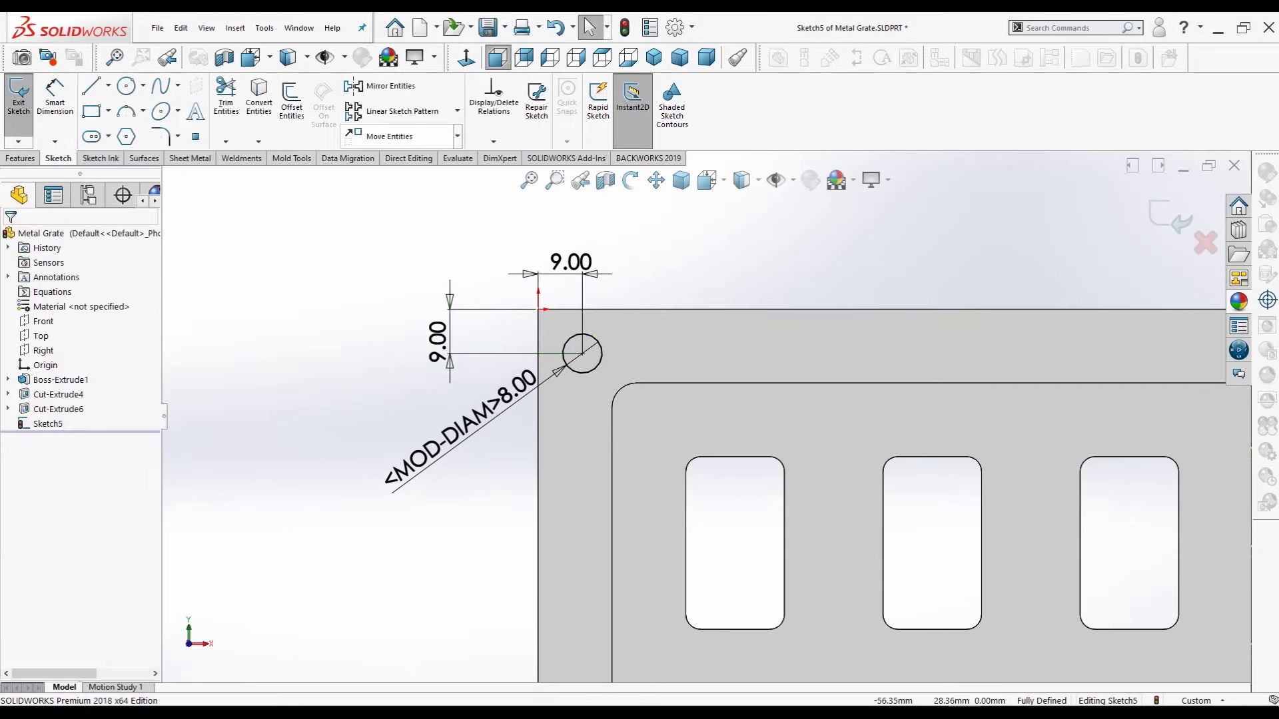
- Set up a linear sketch pattern with 2 instances spaced 262 mm along X and 2 spaced 177 mm along Y, dimensioning the Y spacing and count
click(393, 112)
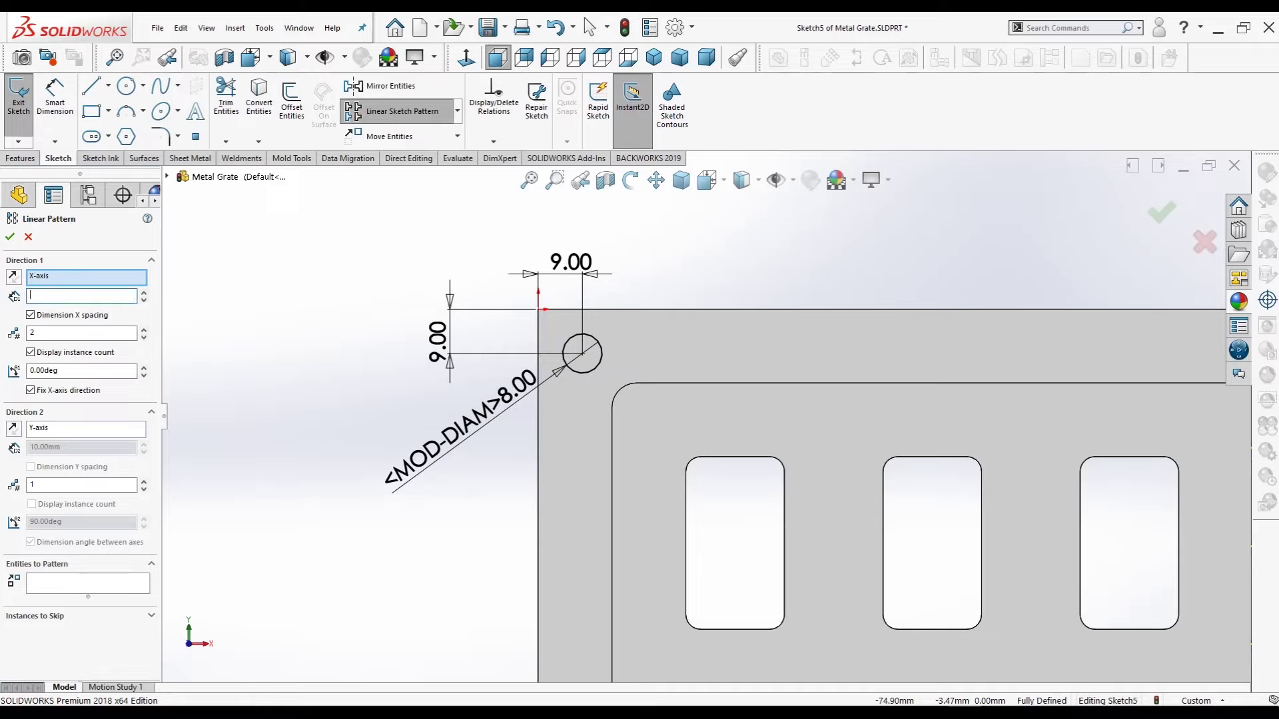
double_click(59, 485)
key(BackSpace)
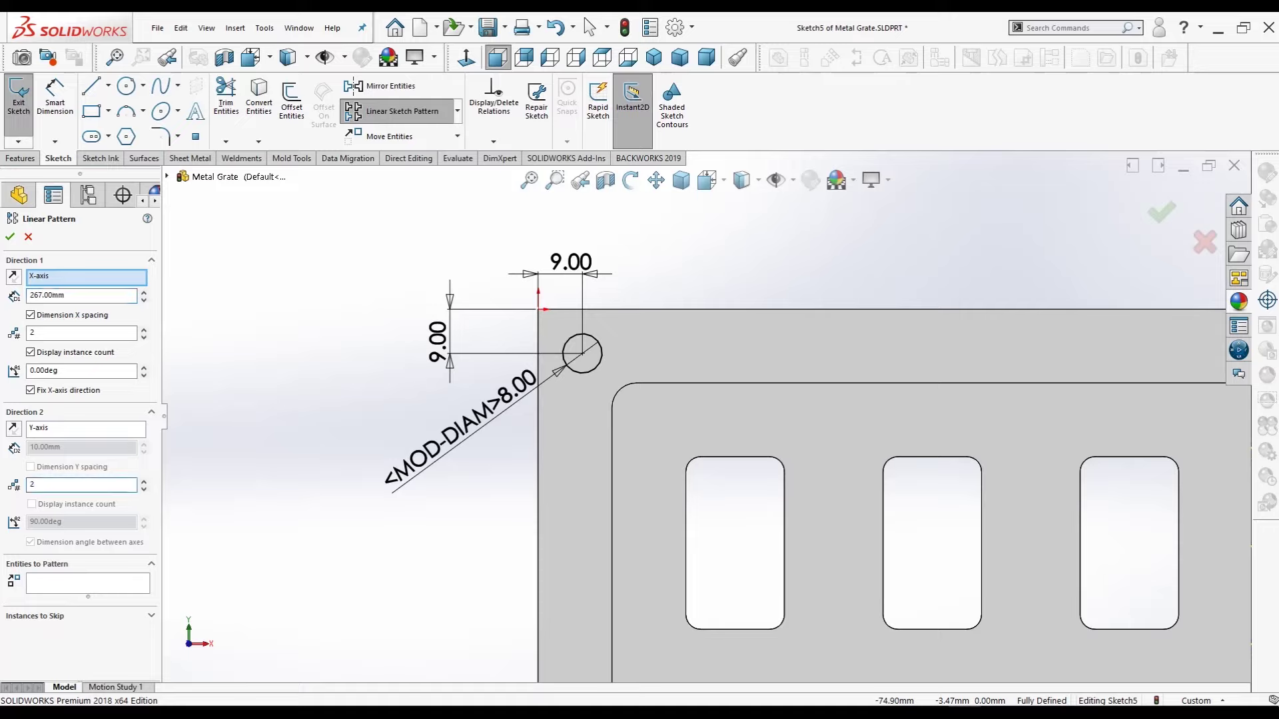
click(85, 429)
click(81, 448)
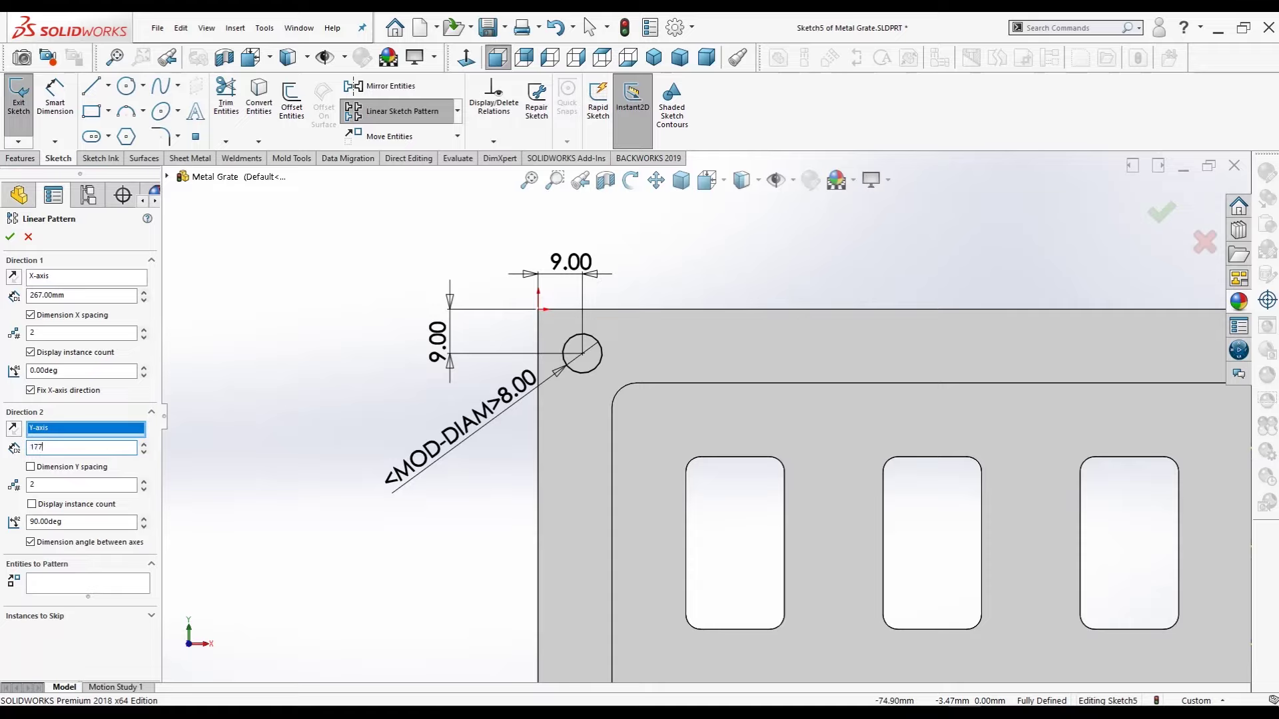
click(32, 504)
click(31, 467)
click(66, 296)
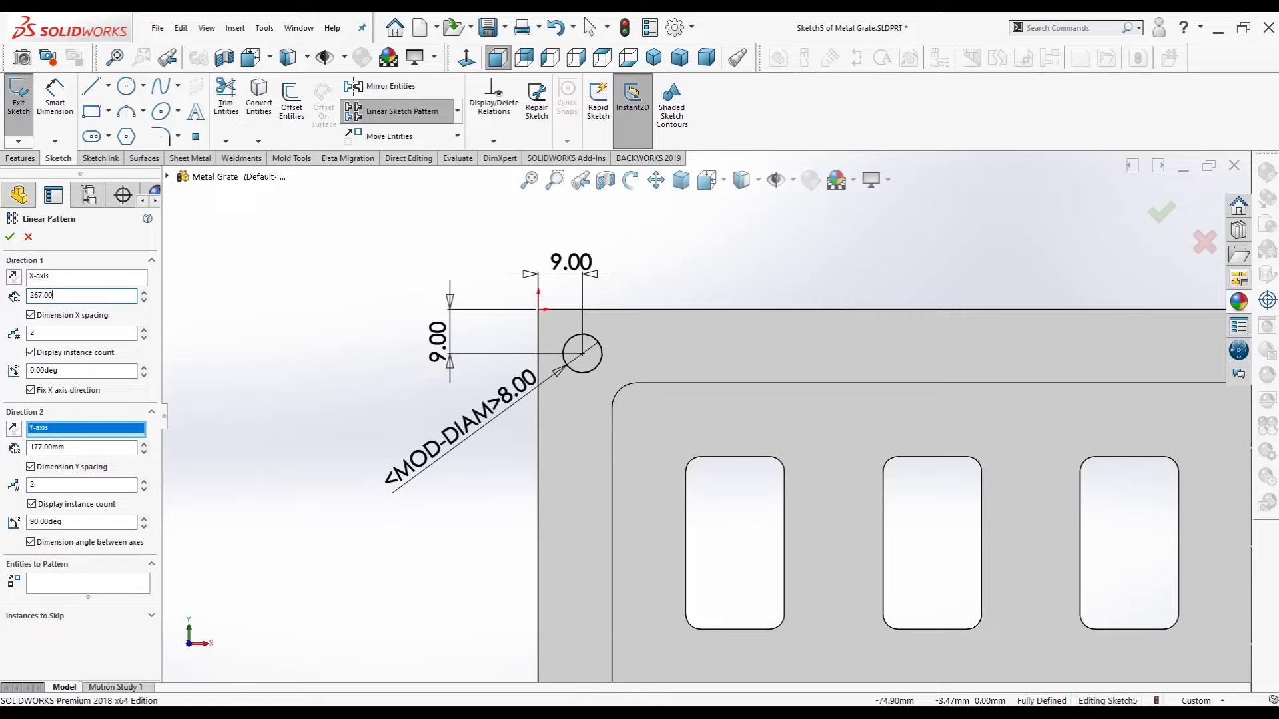
click(67, 447)
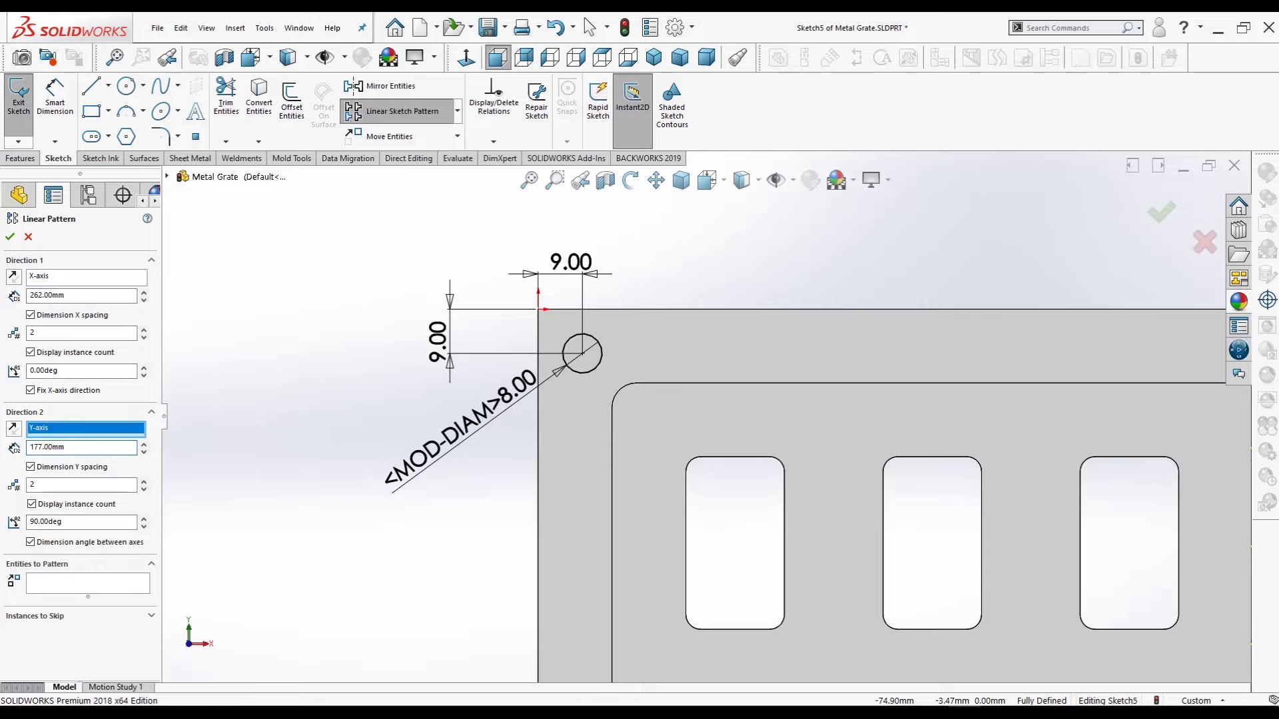
- Pattern the 8 mm corner circle, reversing the Y direction so the copies run downward to the plate's other corners, and apply the pattern
scroll(919, 575, up, 7)
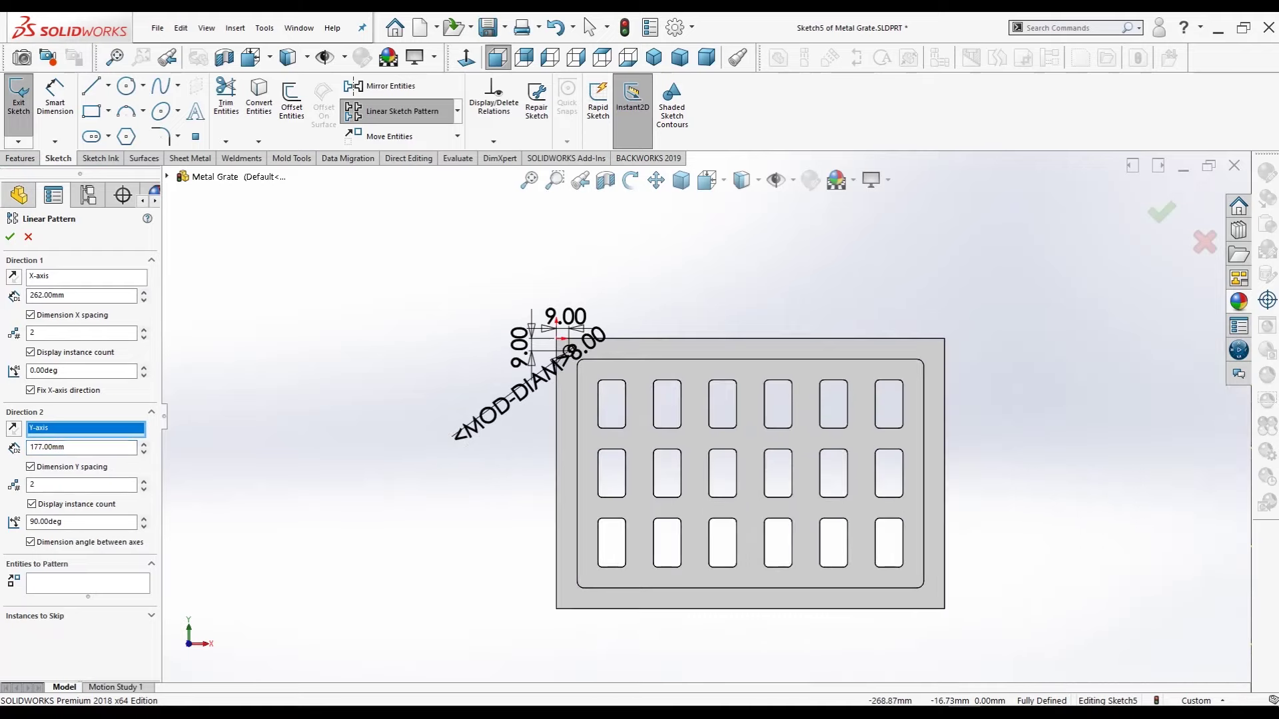
click(87, 277)
click(14, 277)
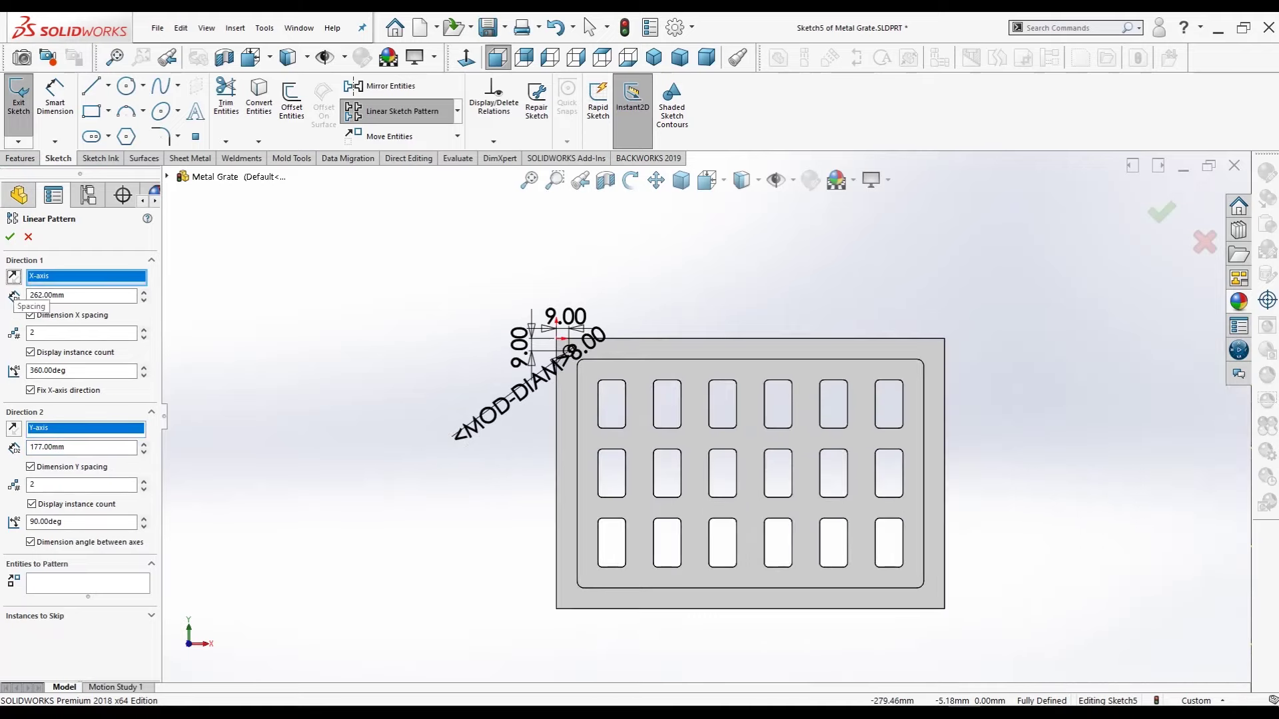
scroll(552, 336, down, 6)
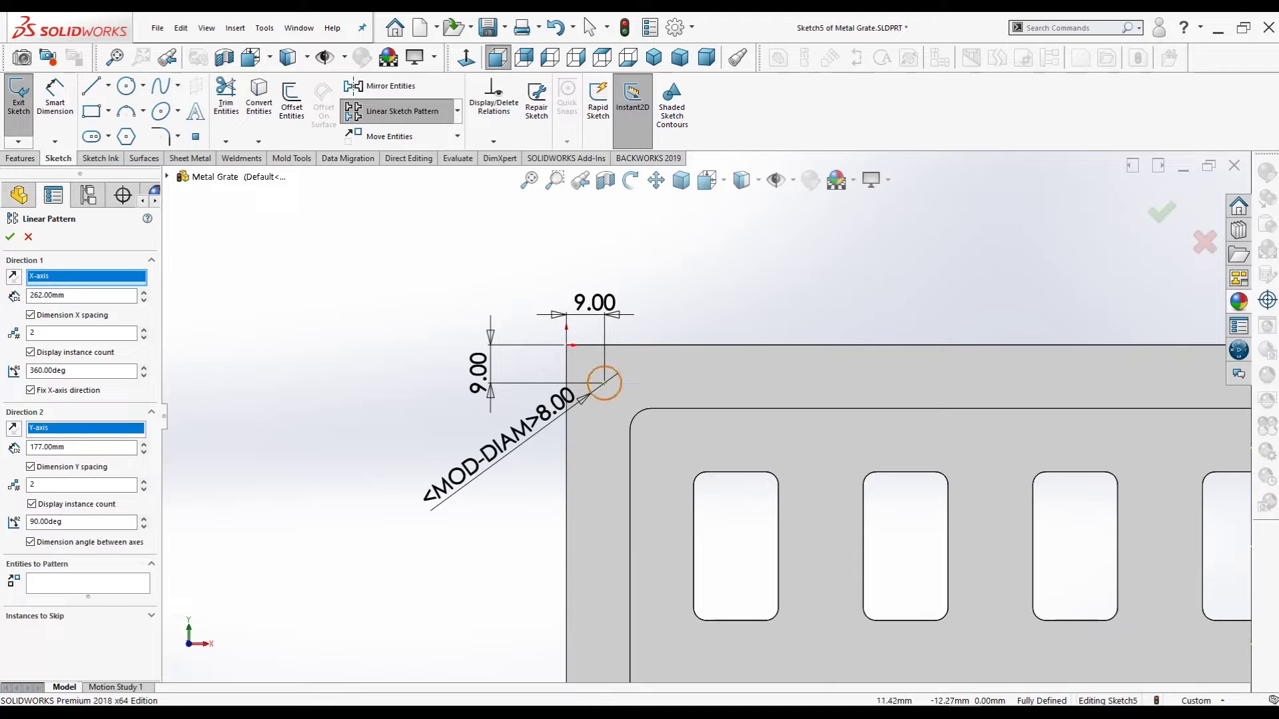
click(604, 383)
scroll(692, 416, up, 8)
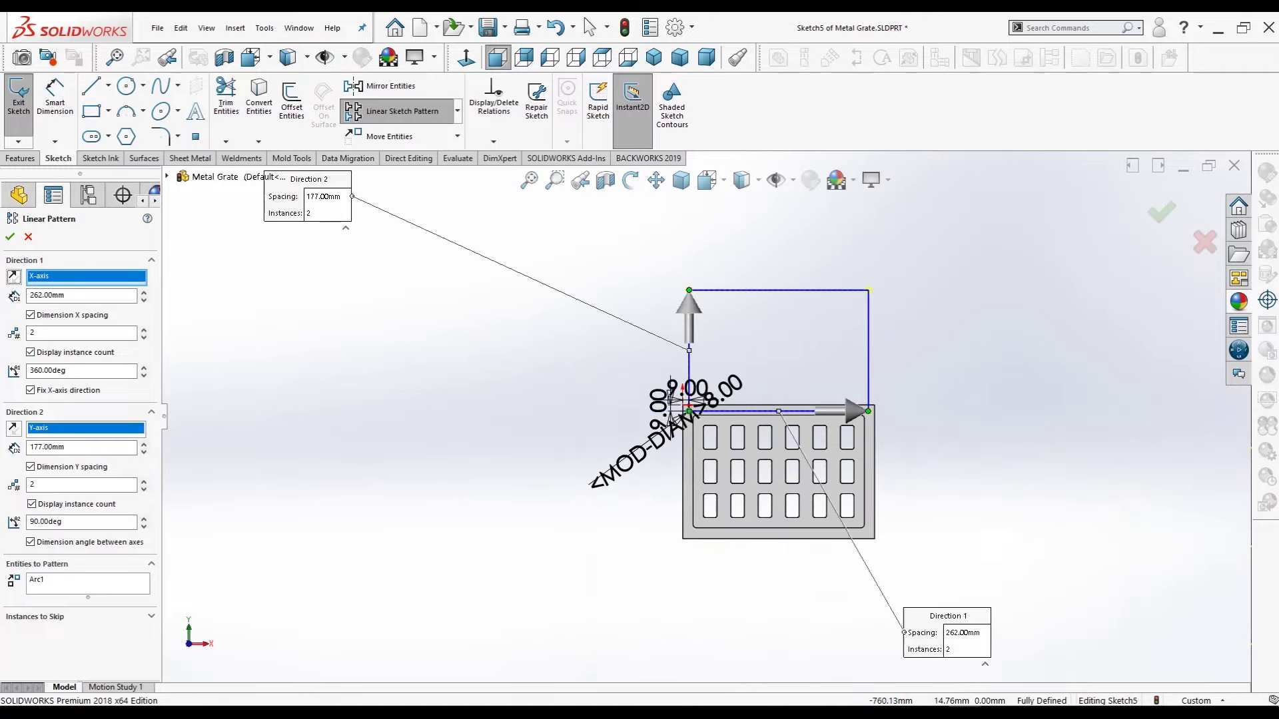
click(14, 429)
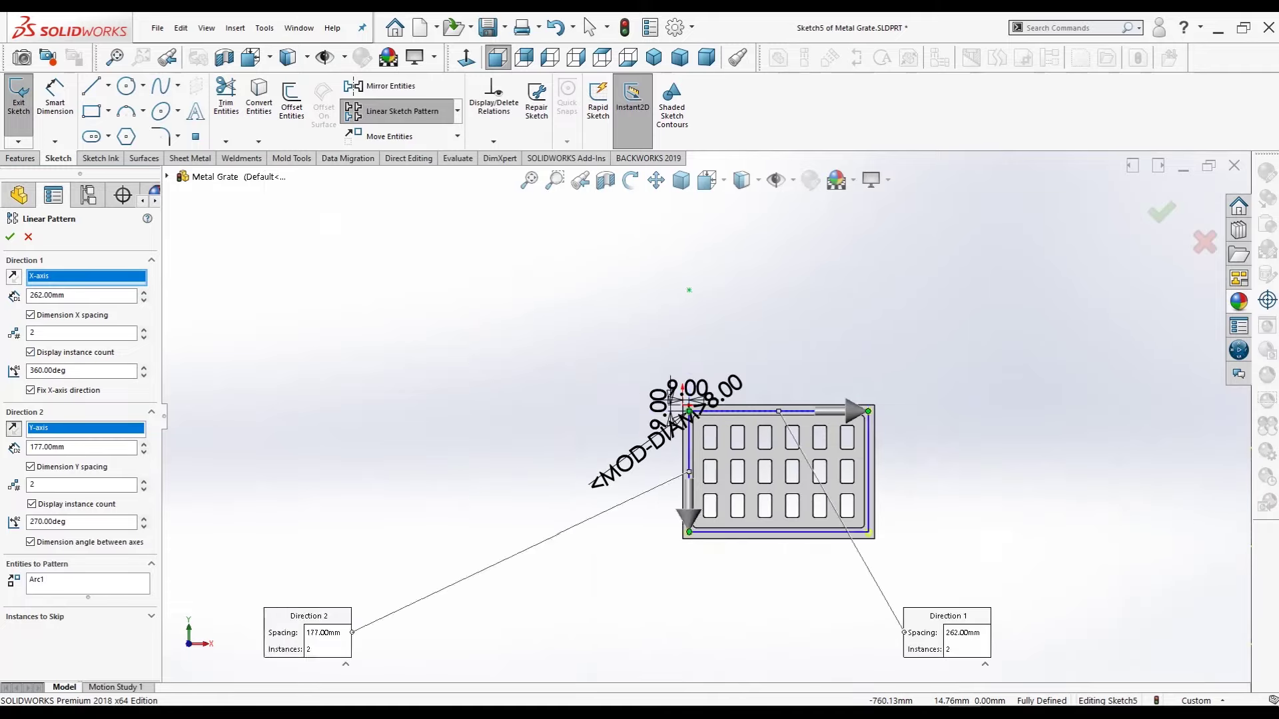
scroll(844, 539, down, 3)
click(10, 238)
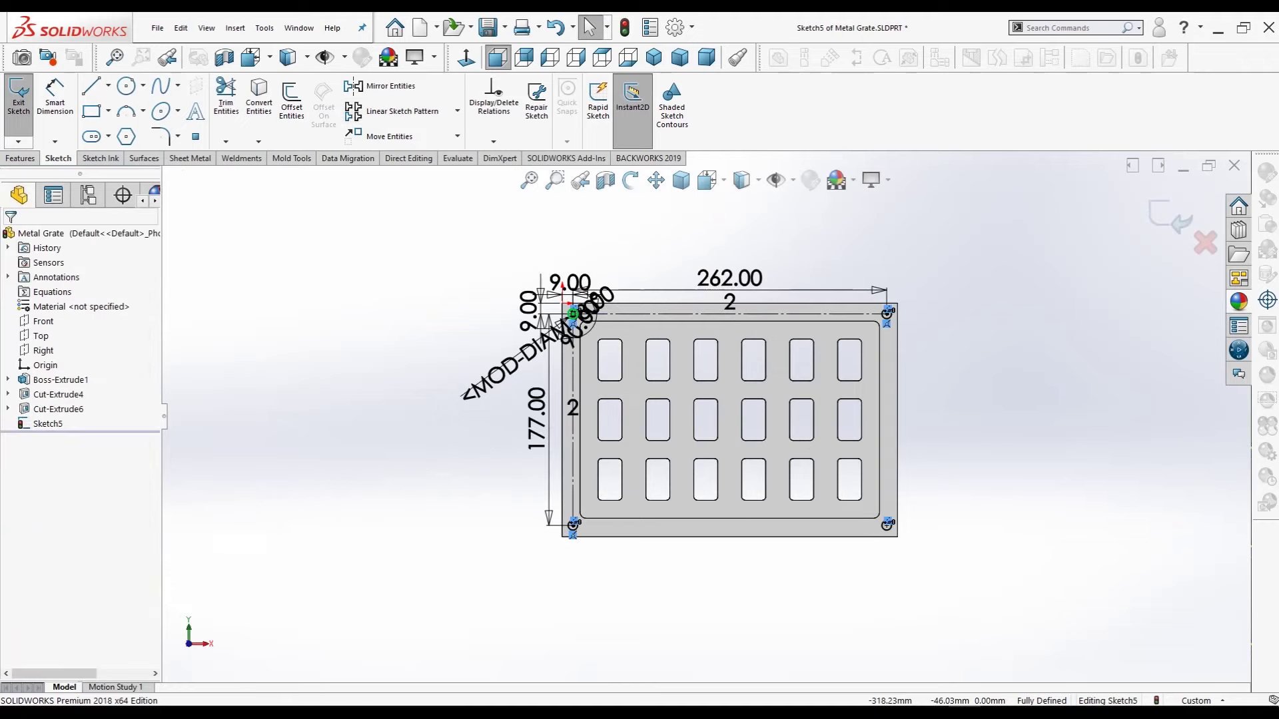
- Cut the four corner circles through the plate with an Extruded Cut set to Through All
click(20, 159)
click(205, 101)
click(86, 316)
click(48, 336)
key(Return)
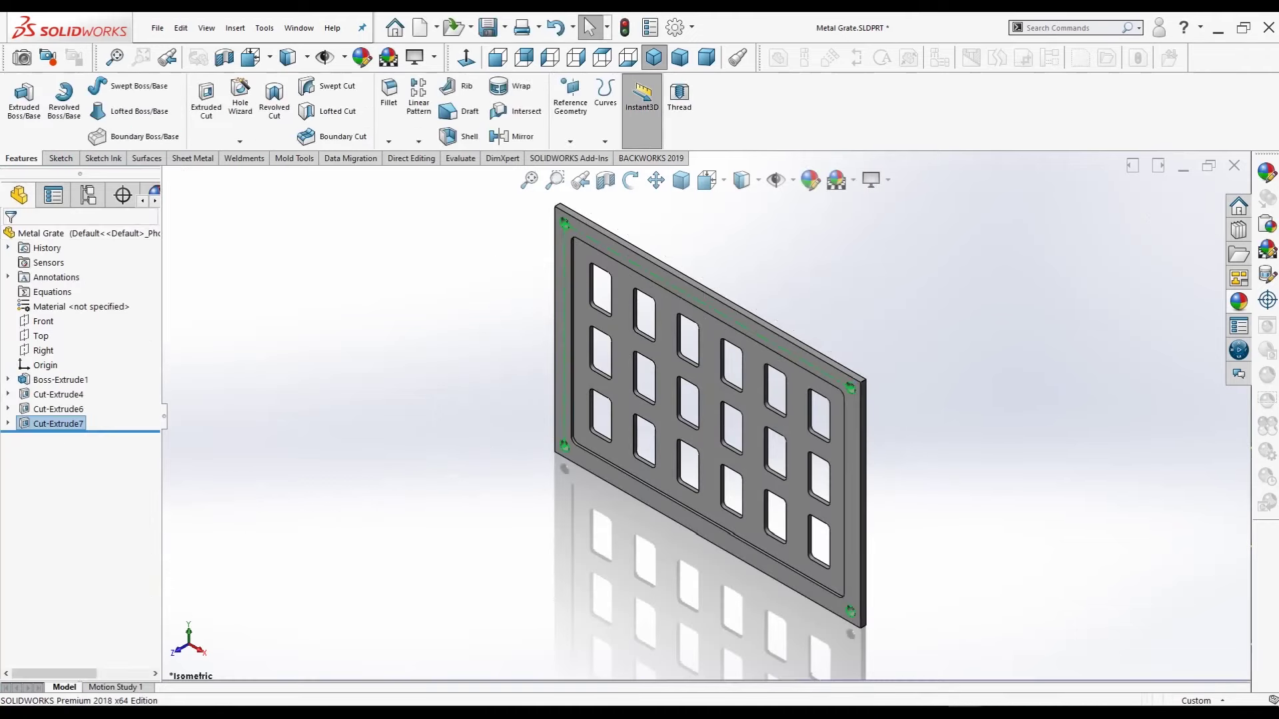
- Show the grate in trimetric view and apply a light beige appearance to the whole part
click(679, 58)
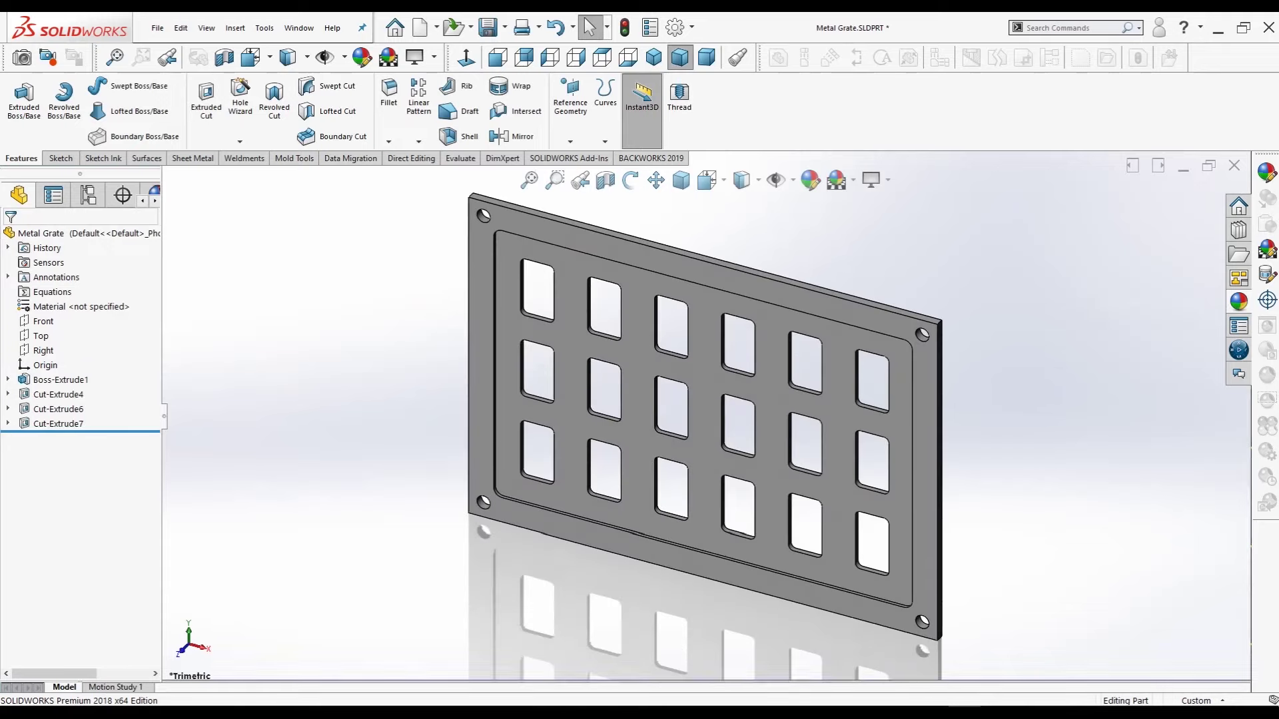
click(706, 58)
click(654, 58)
click(679, 58)
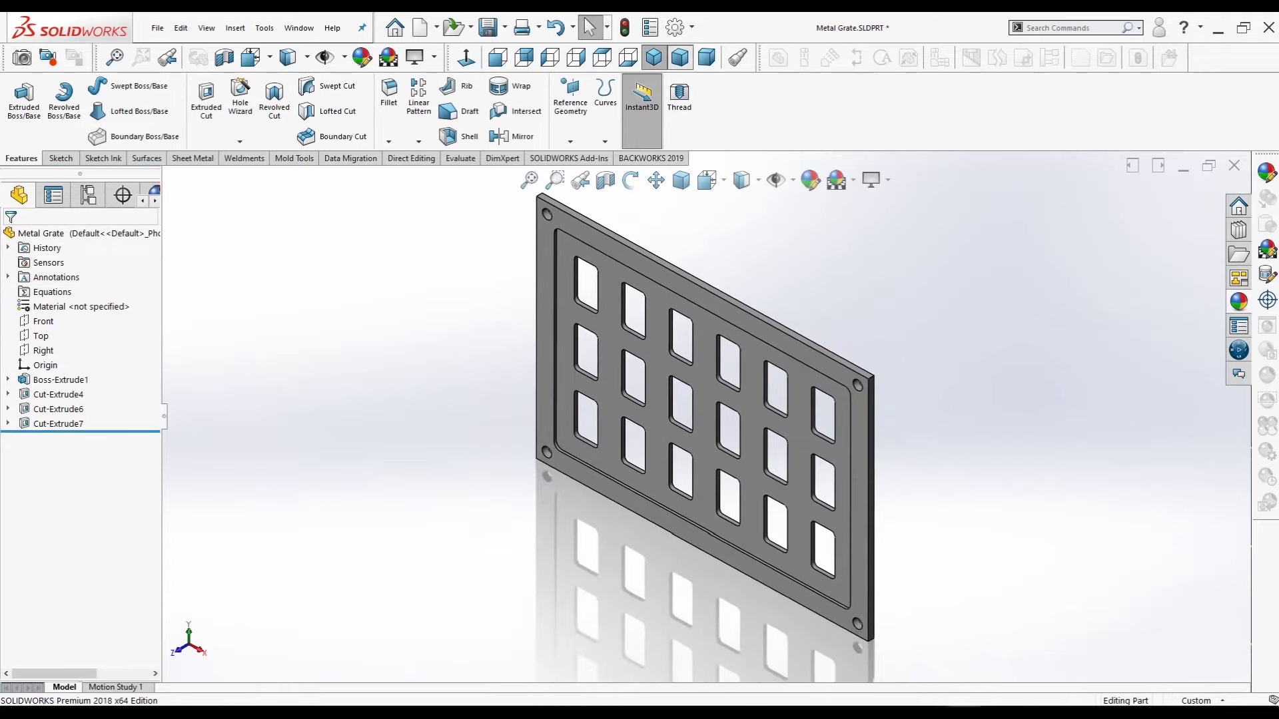
click(1239, 302)
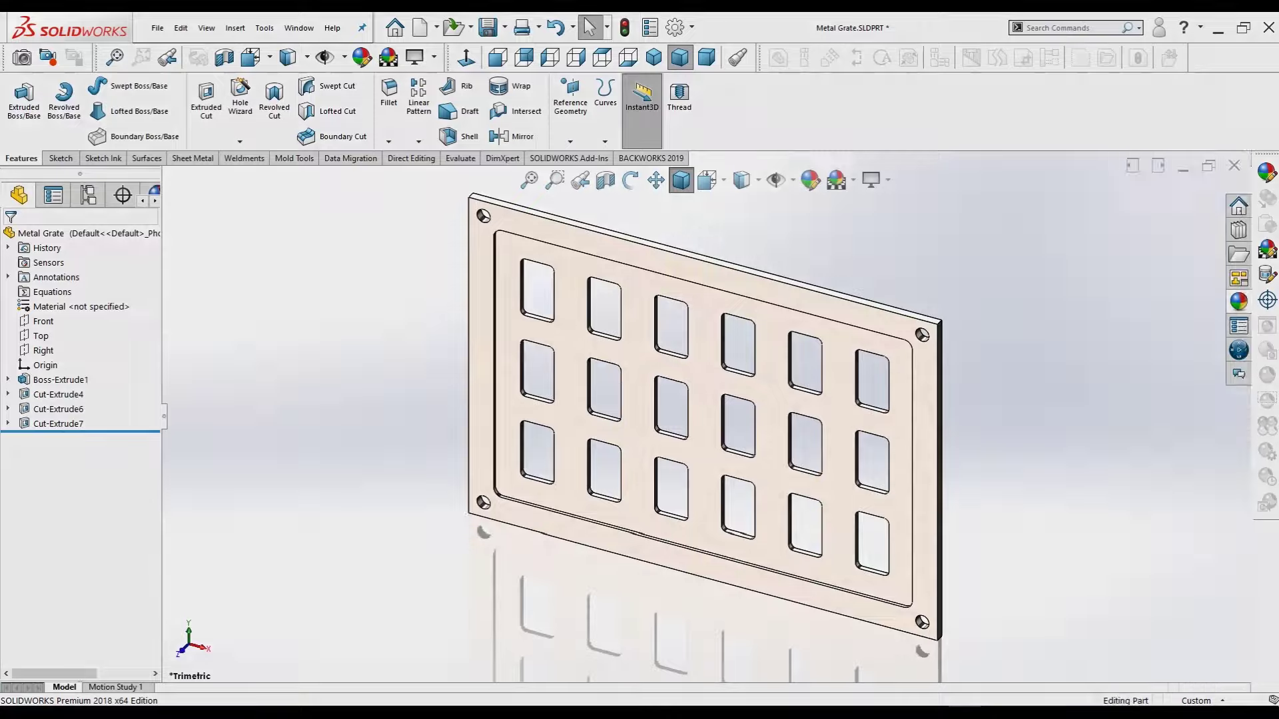